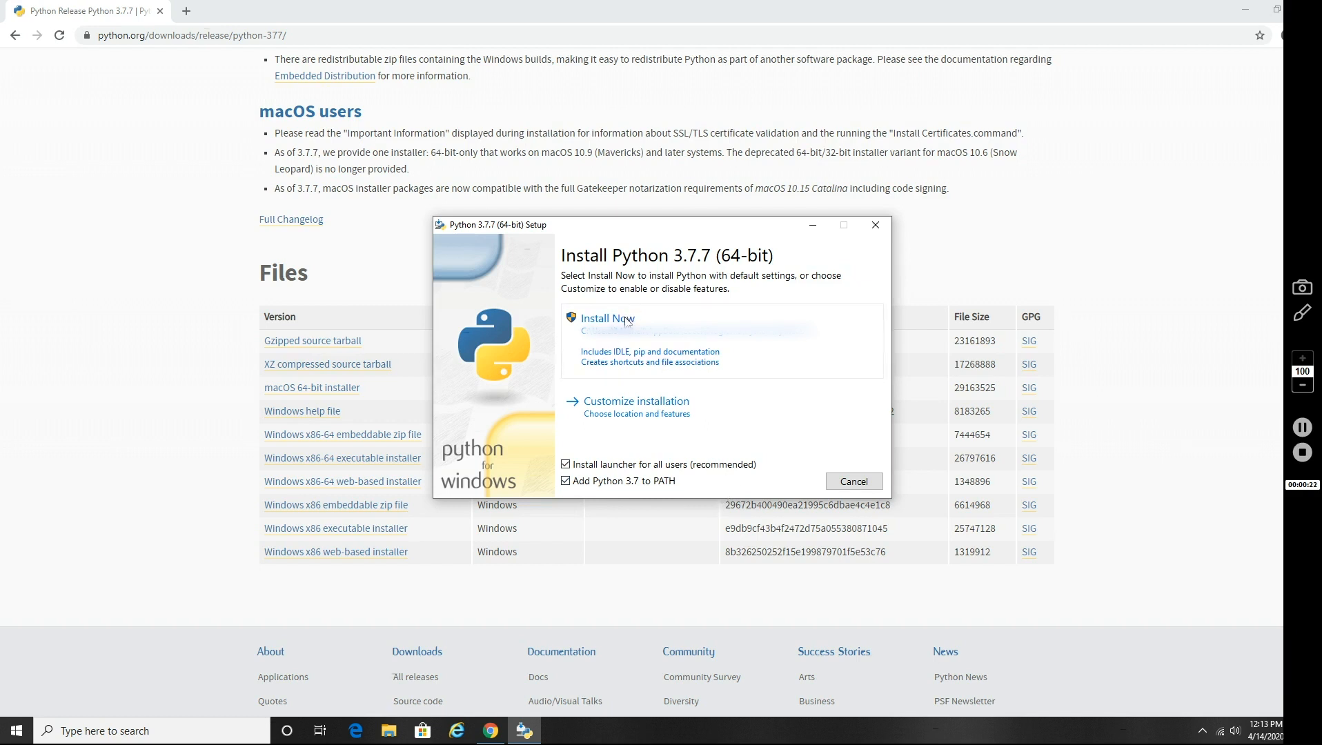
Step: Install Python 3.7.7 (64-bit) with the default settings and close the finished setup
{"action": "left_click", "coordinate": [627, 322]}
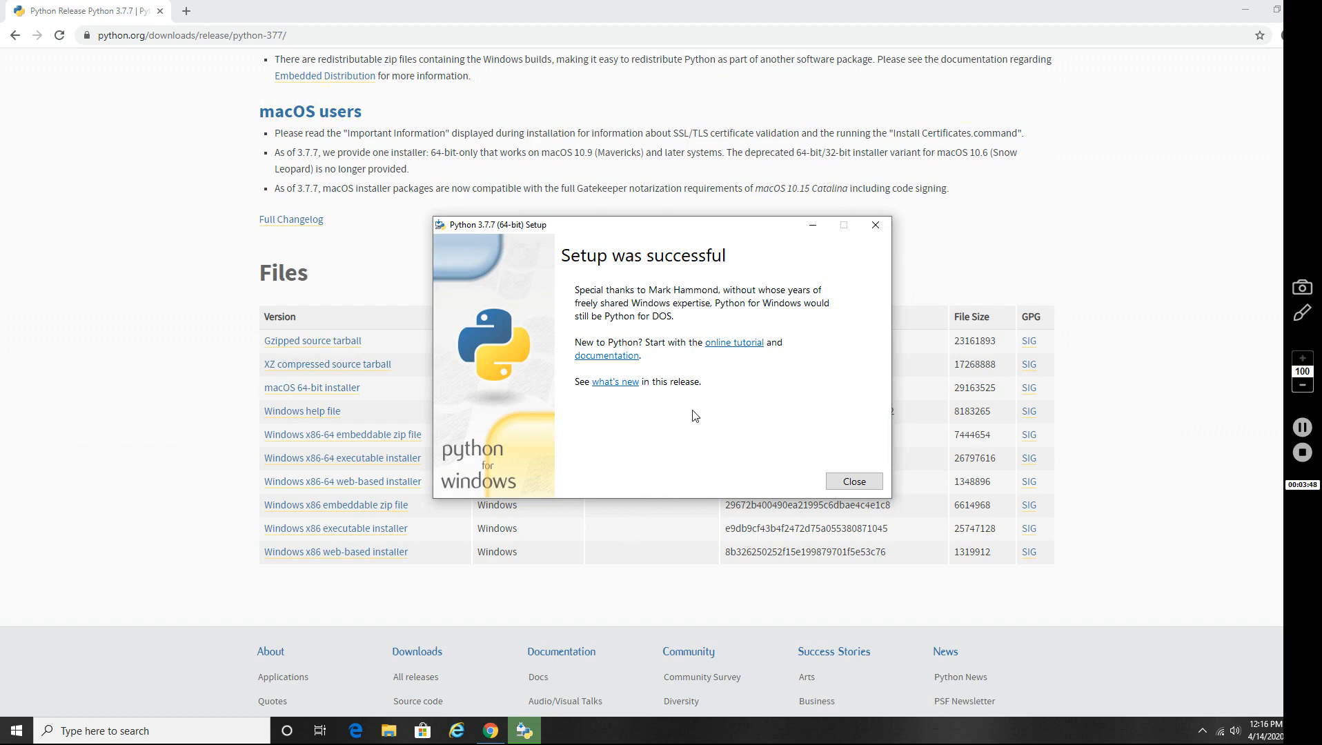
{"action": "left_click", "coordinate": [873, 485]}
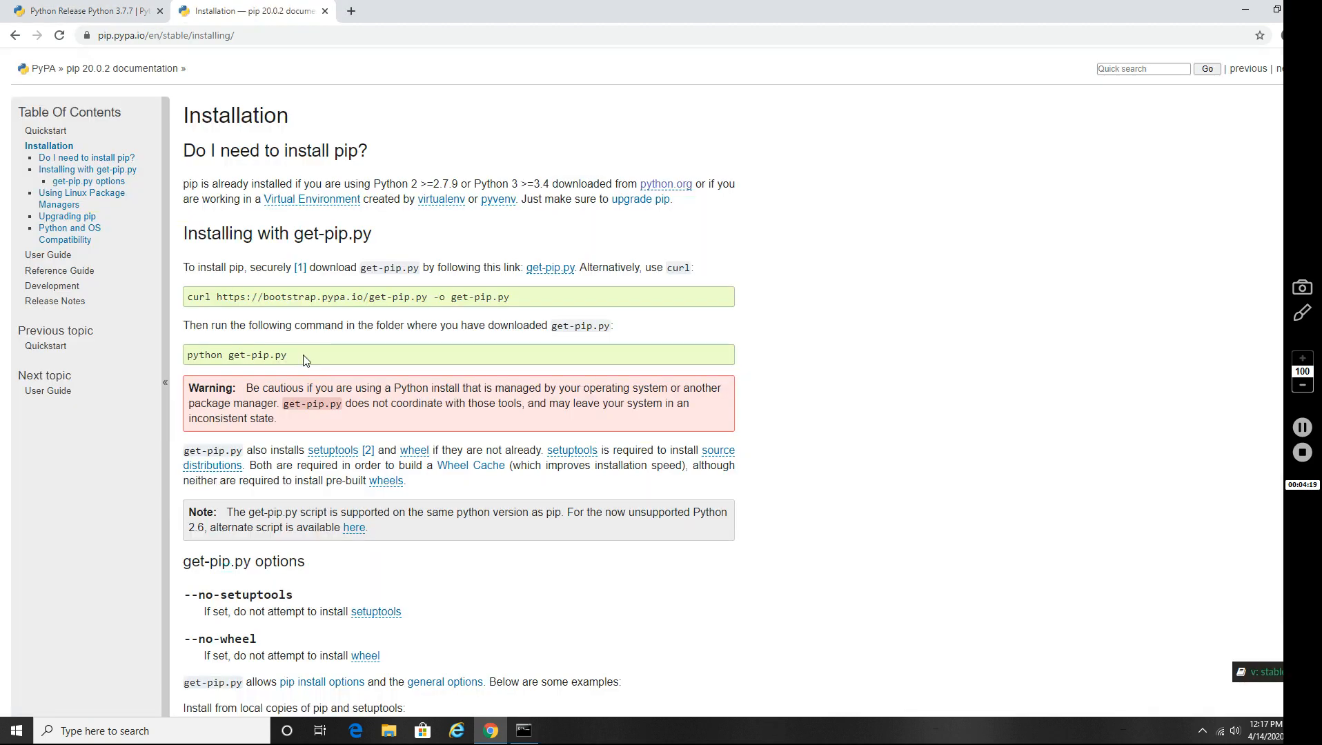
Step: Copy the curl command for get-pip.py from the pip installation page and switch to the Command Prompt to run it
{"action": "left_click_drag", "start_coordinate": [512, 298], "coordinate": [188, 295]}
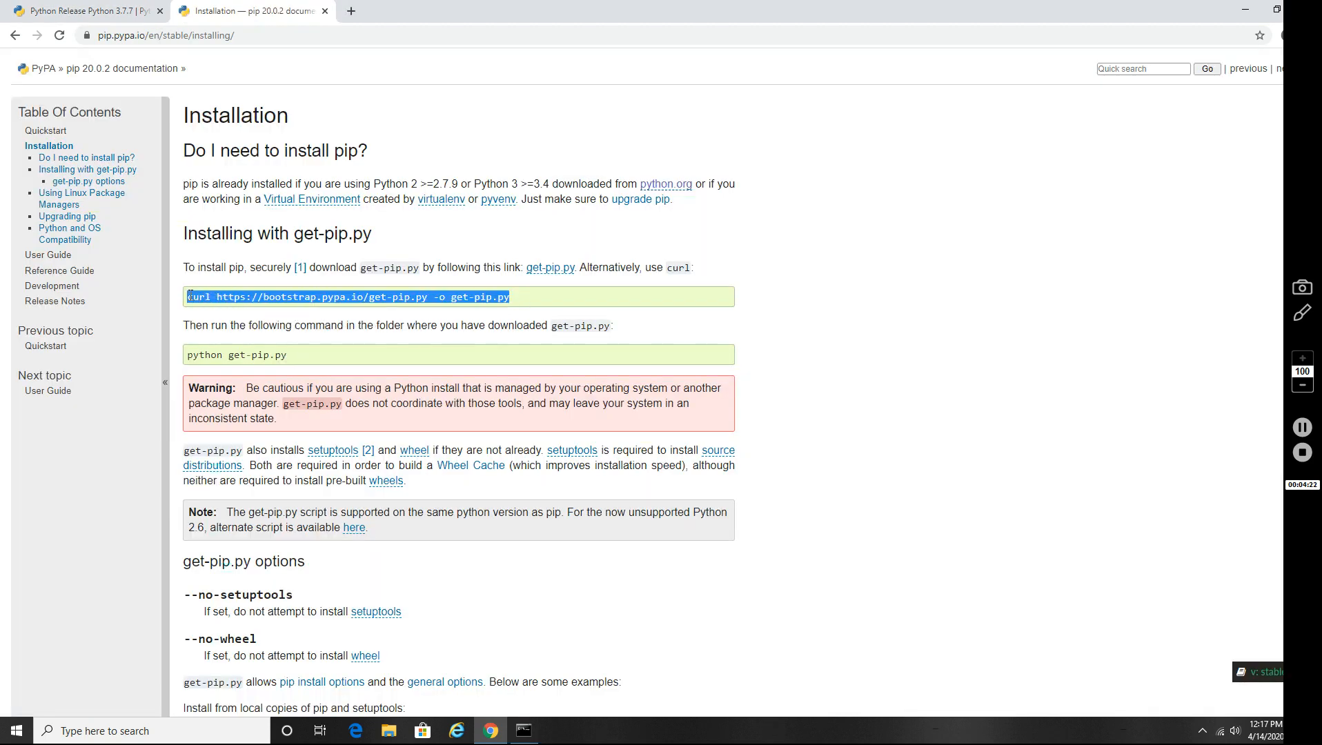
{"action": "key", "text": "super+Tab"}
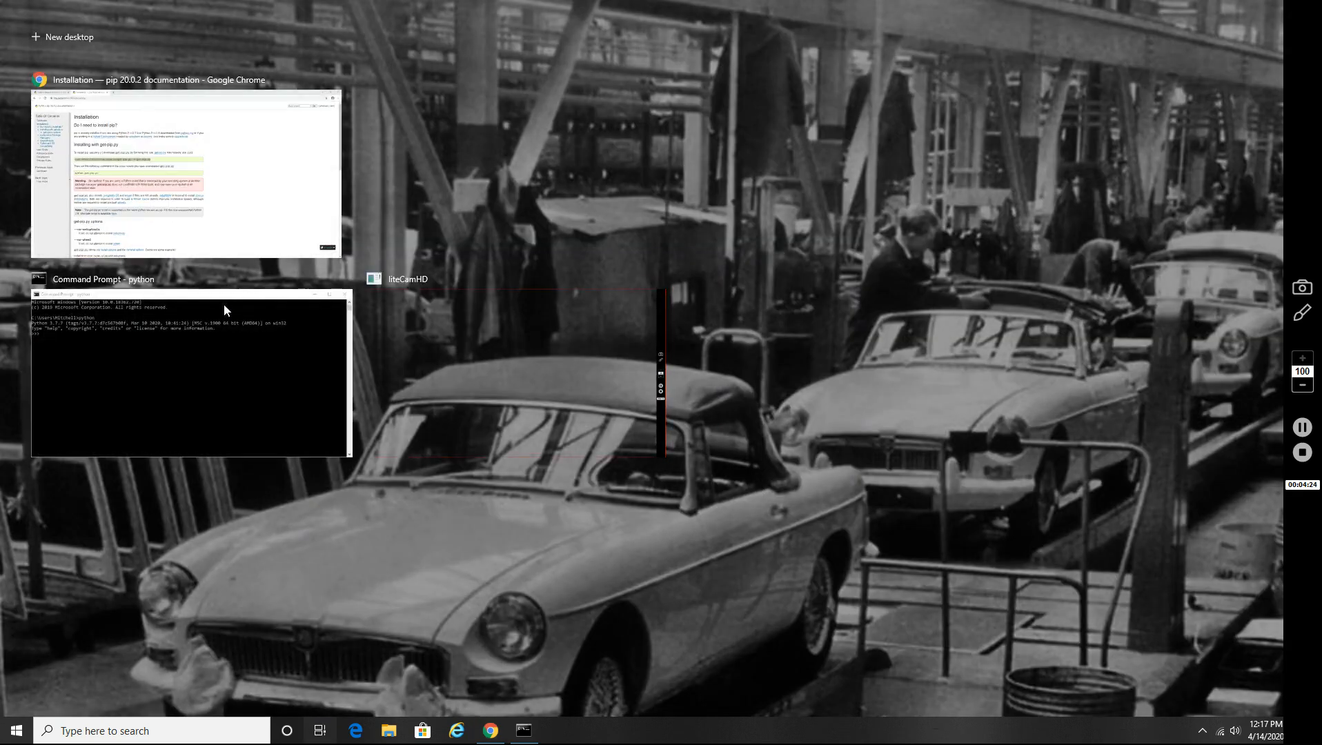
{"action": "left_click", "coordinate": [213, 357]}
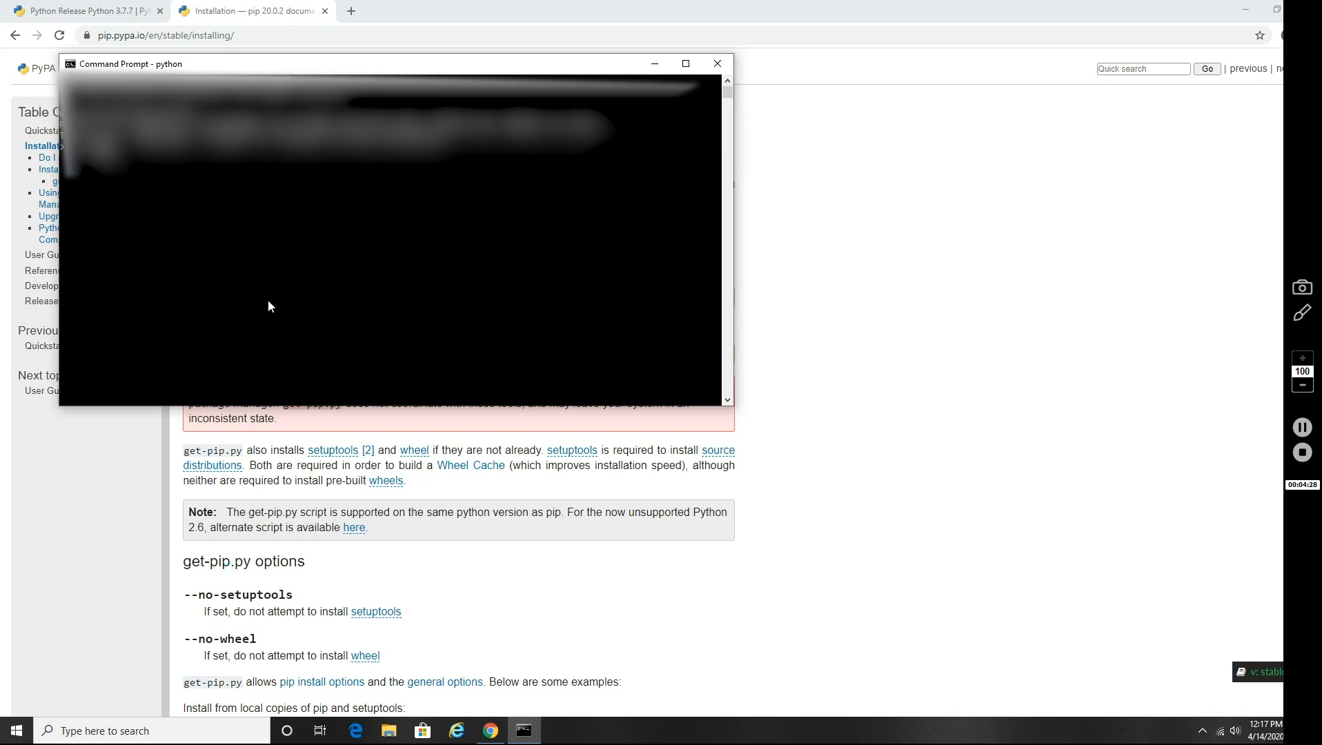
{"action": "key", "text": "Return"}
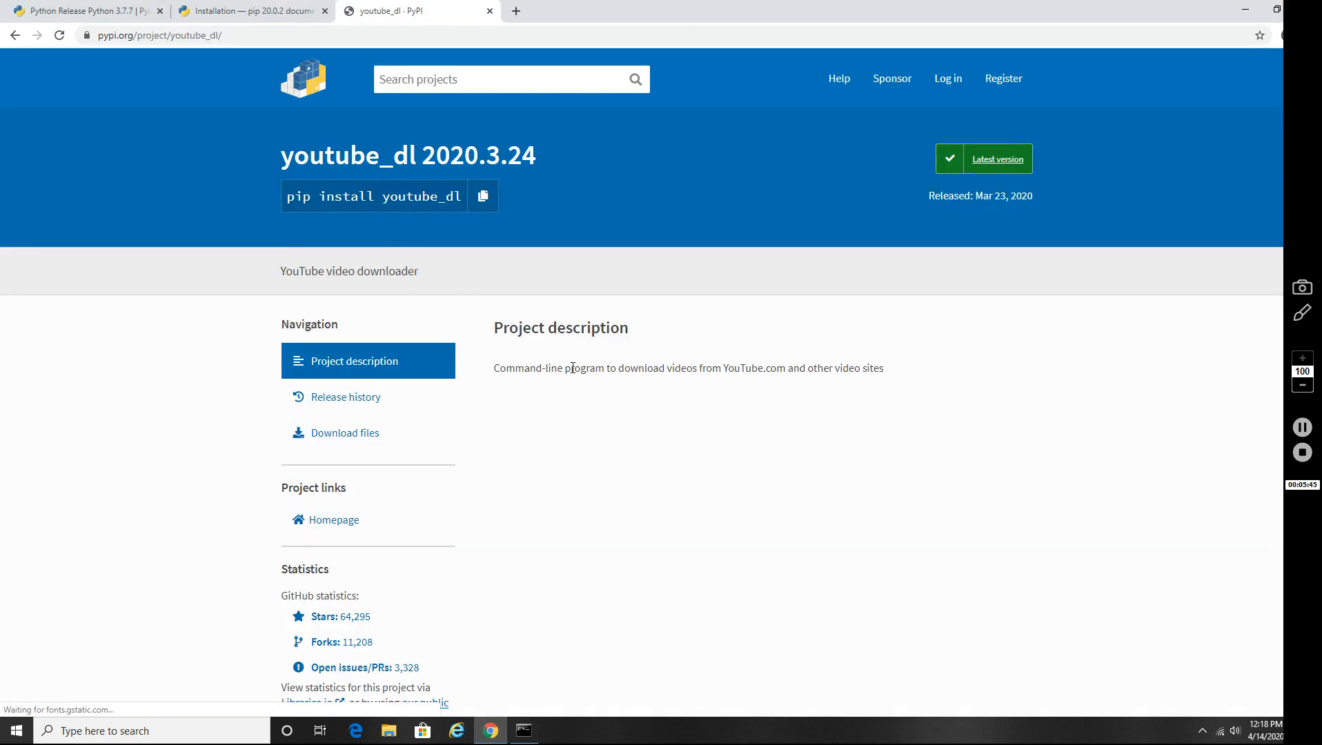
Step: Take the install command from the youtube_dl project page and run "pip install youtube_dl" in the Command Prompt
{"action": "scroll", "coordinate": [593, 365], "scroll_direction": "down", "scroll_amount": 3}
{"action": "scroll", "coordinate": [599, 364], "scroll_direction": "up", "scroll_amount": 3}
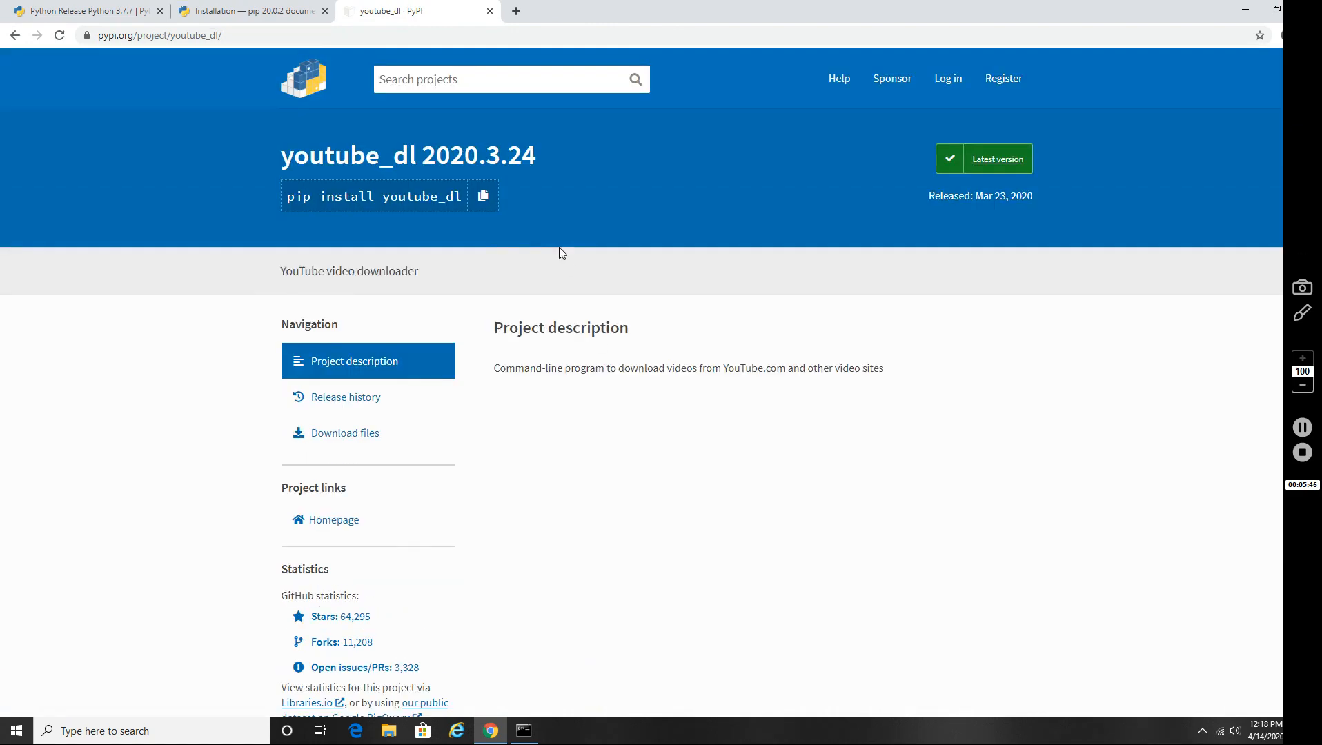
{"action": "left_click_drag", "start_coordinate": [454, 198], "coordinate": [280, 200]}
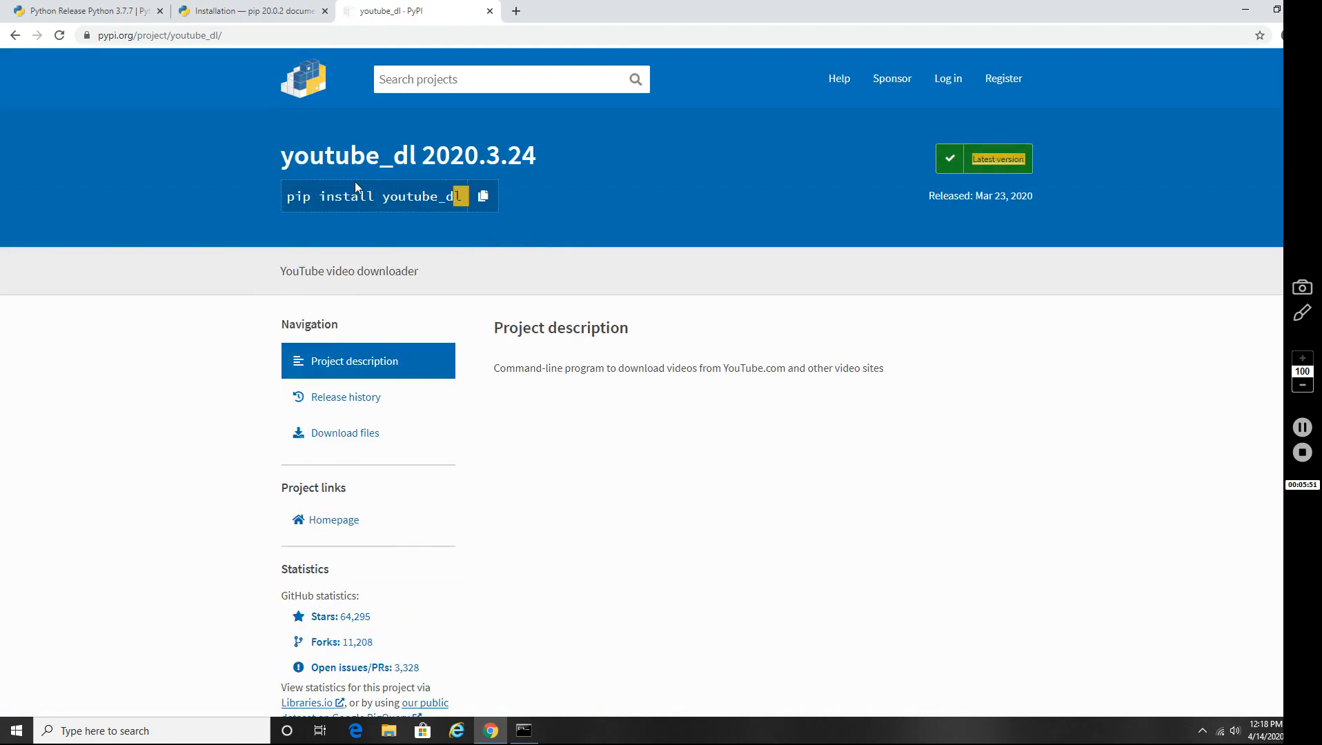
{"action": "key", "text": "alt+Tab"}
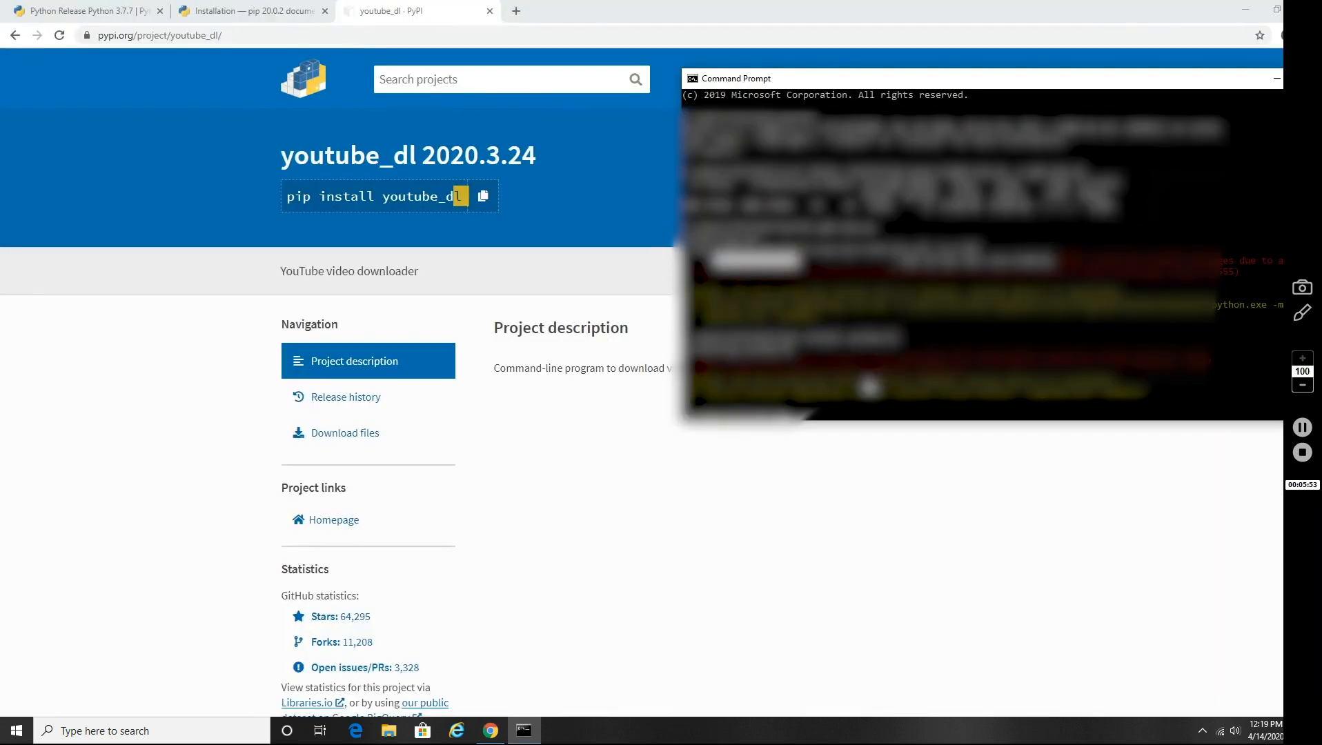
{"action": "type", "text": "pip install youtube_"}
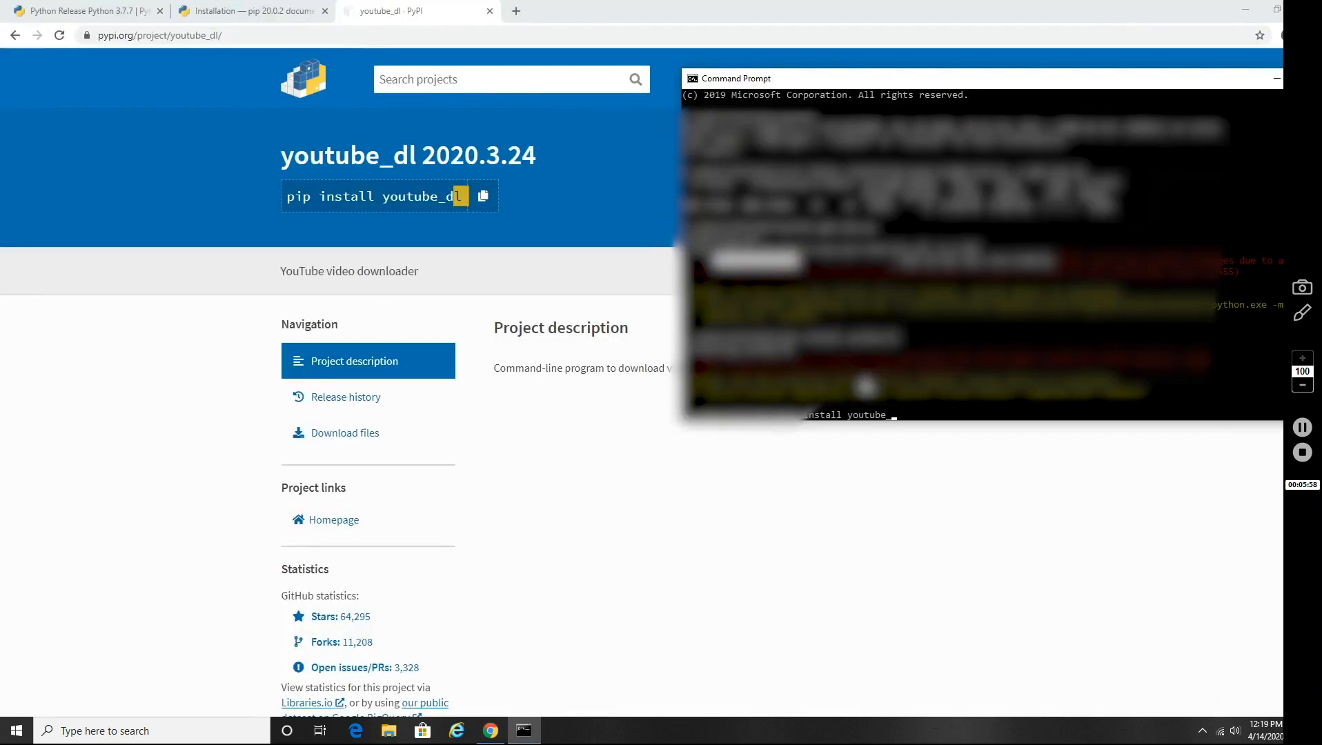
{"action": "type", "text": "dl"}
{"action": "key", "text": "Return"}
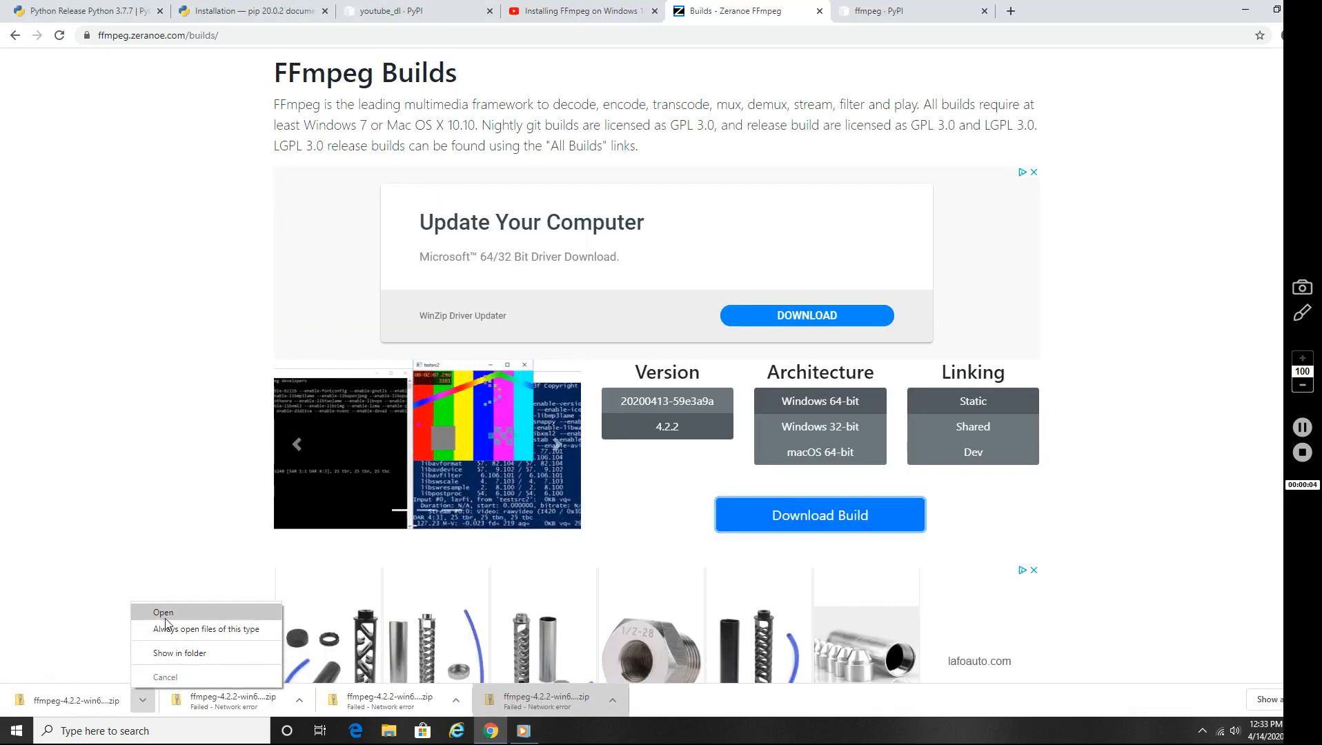
Step: Open the downloaded FFmpeg zip and copy its ffmpeg-4.2.2-win64-static folder to the root of Local Disk (C:)
{"action": "left_click", "coordinate": [163, 612]}
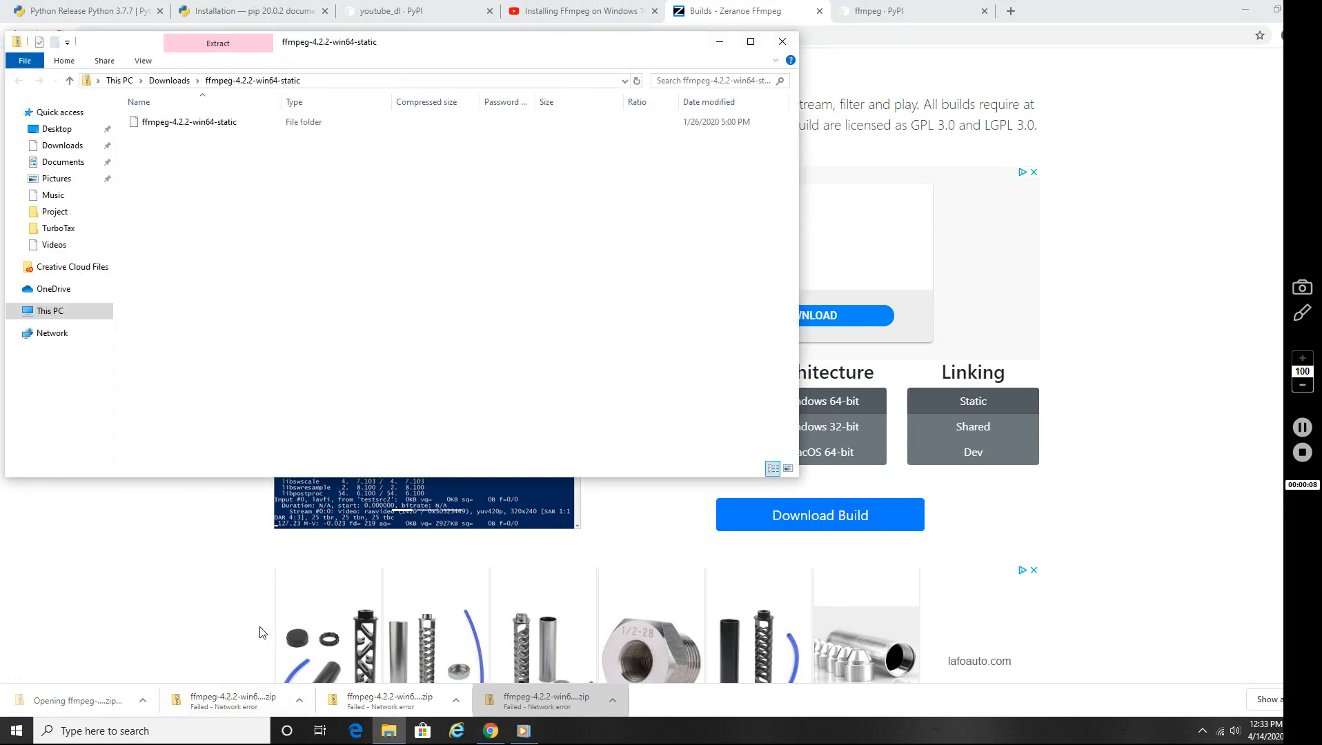
{"action": "left_click", "coordinate": [211, 124]}
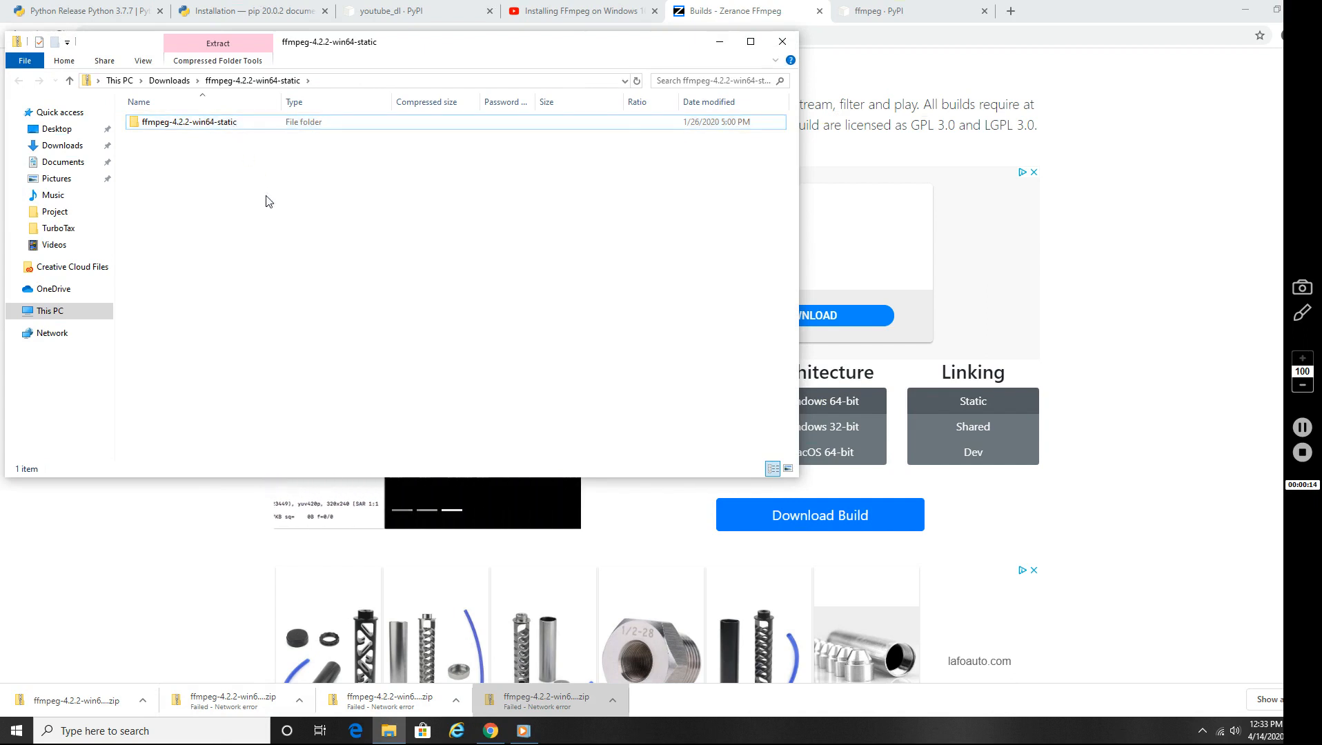
{"action": "right_click", "coordinate": [227, 123]}
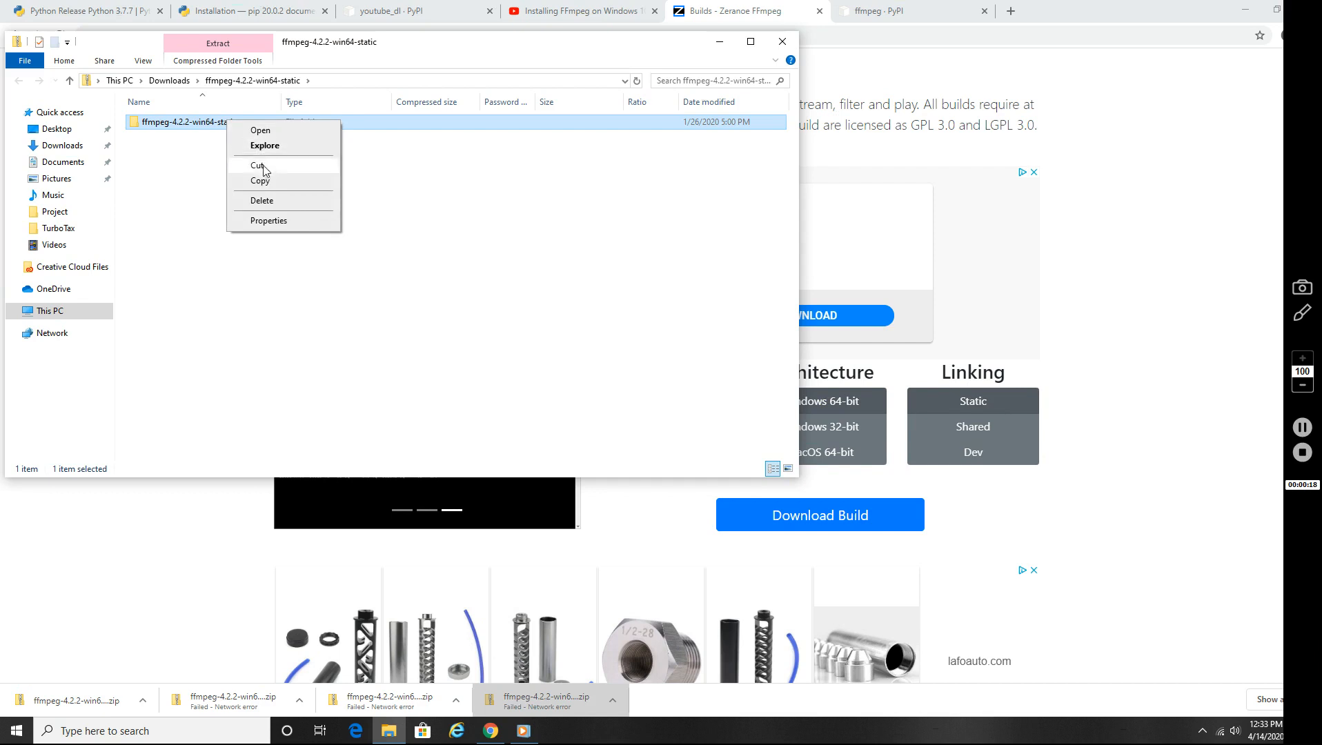
{"action": "double_click", "coordinate": [187, 125]}
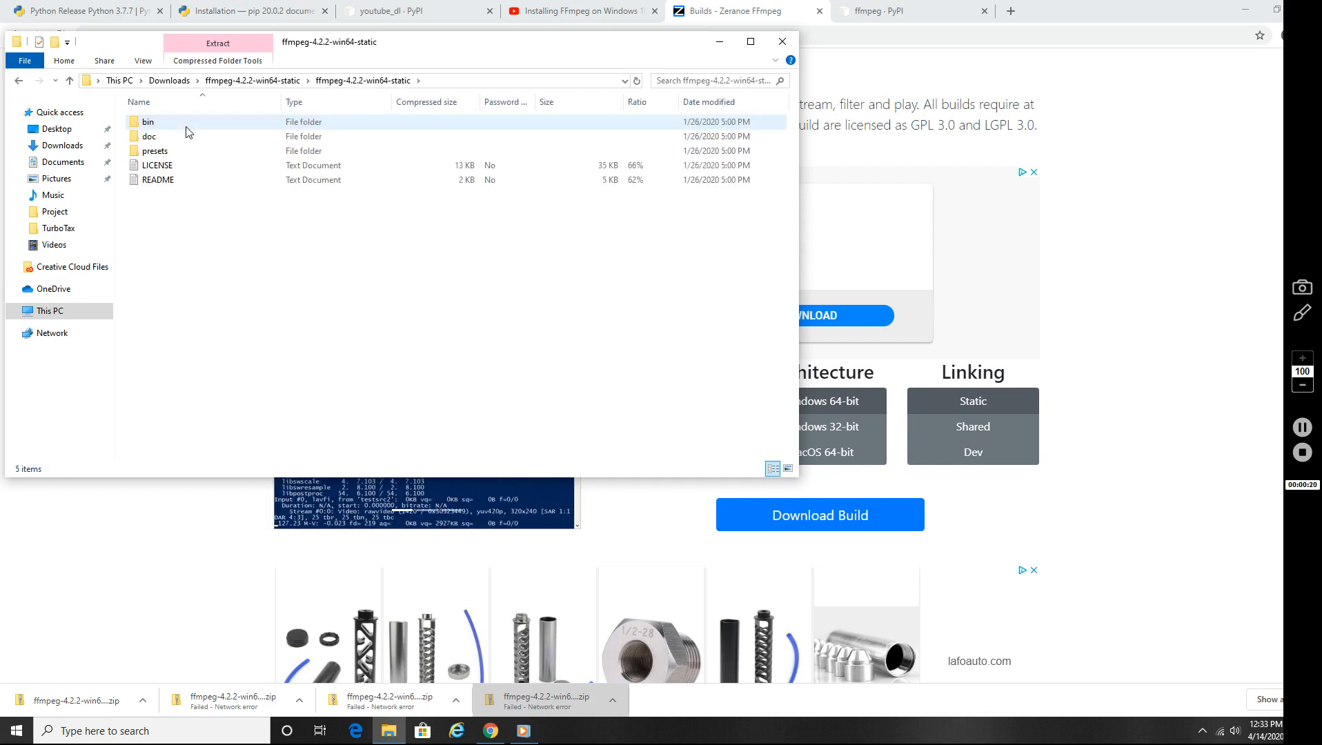
{"action": "left_click", "coordinate": [18, 81]}
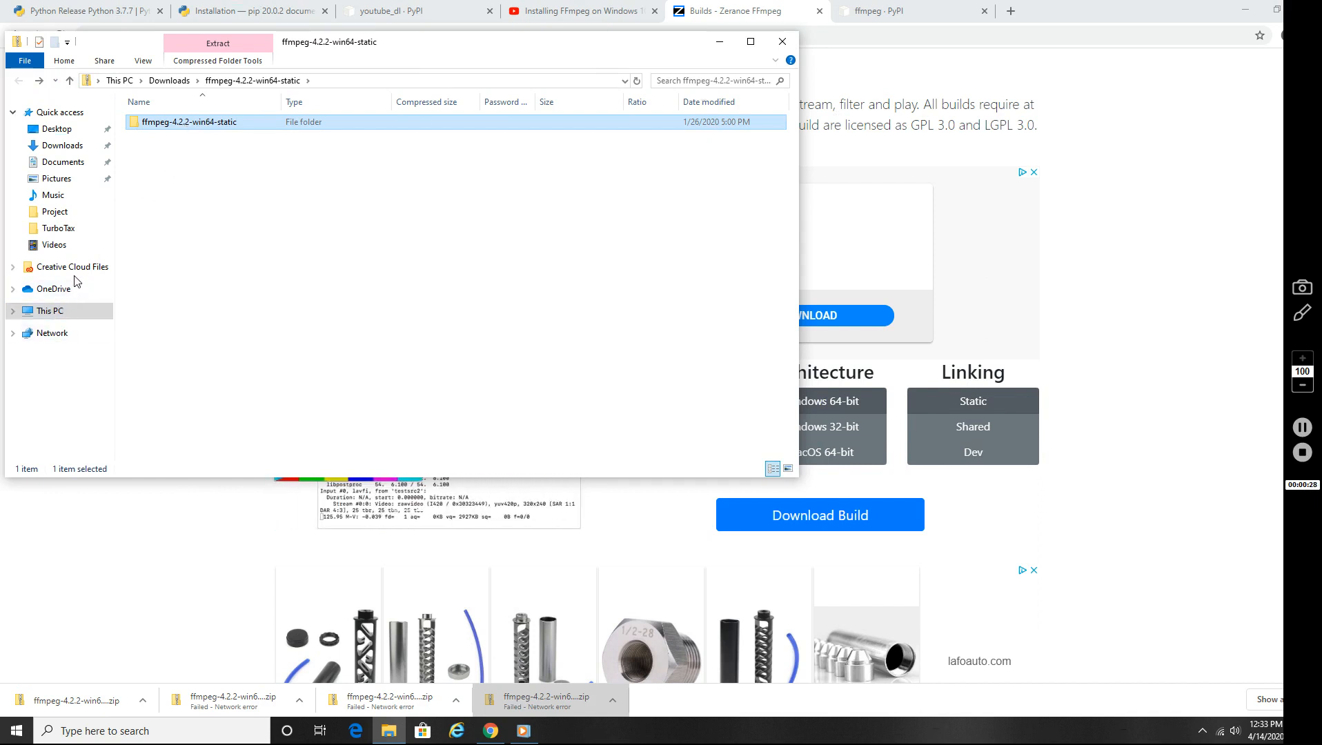
{"action": "left_click", "coordinate": [49, 310]}
{"action": "double_click", "coordinate": [200, 268]}
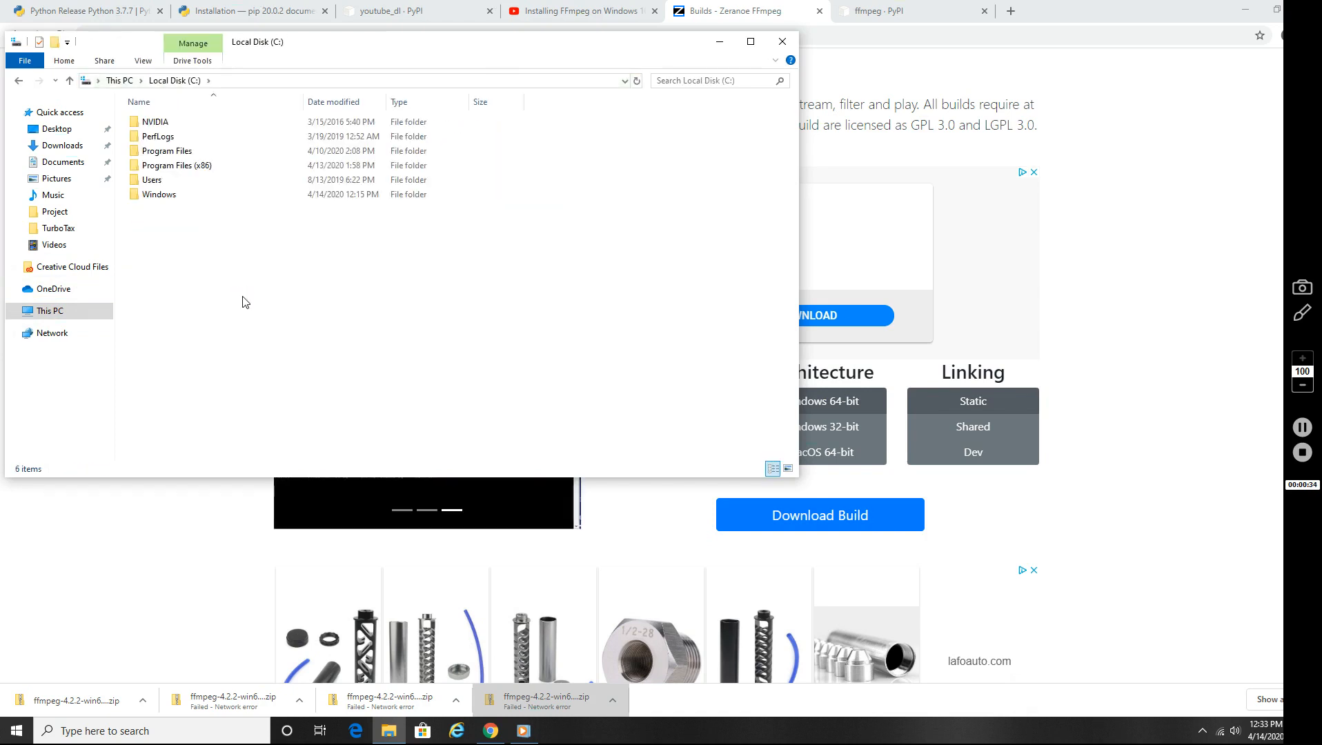
{"action": "key", "text": "ctrl+v"}
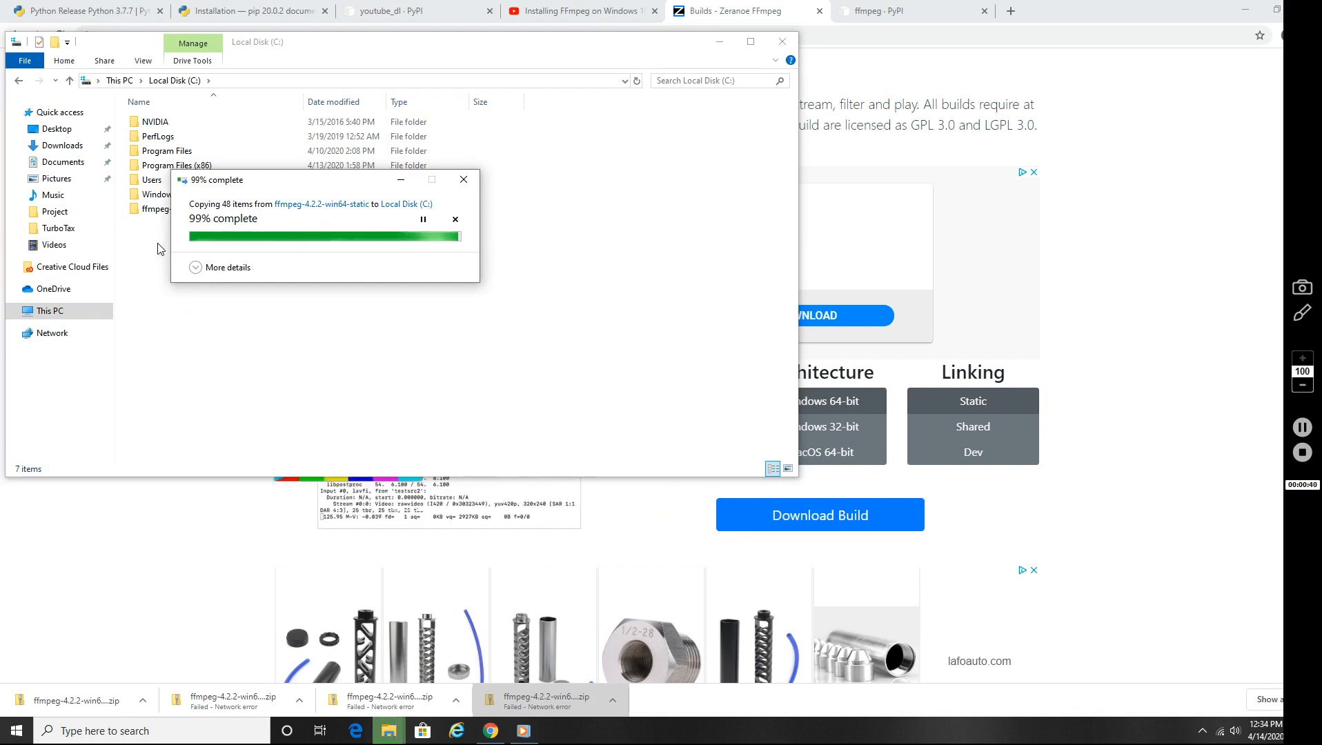
Step: Rename the copied ffmpeg-4.2.2-win64-static folder on the C: drive to ffmpeg
{"action": "left_click", "coordinate": [165, 209]}
{"action": "left_click", "coordinate": [169, 210]}
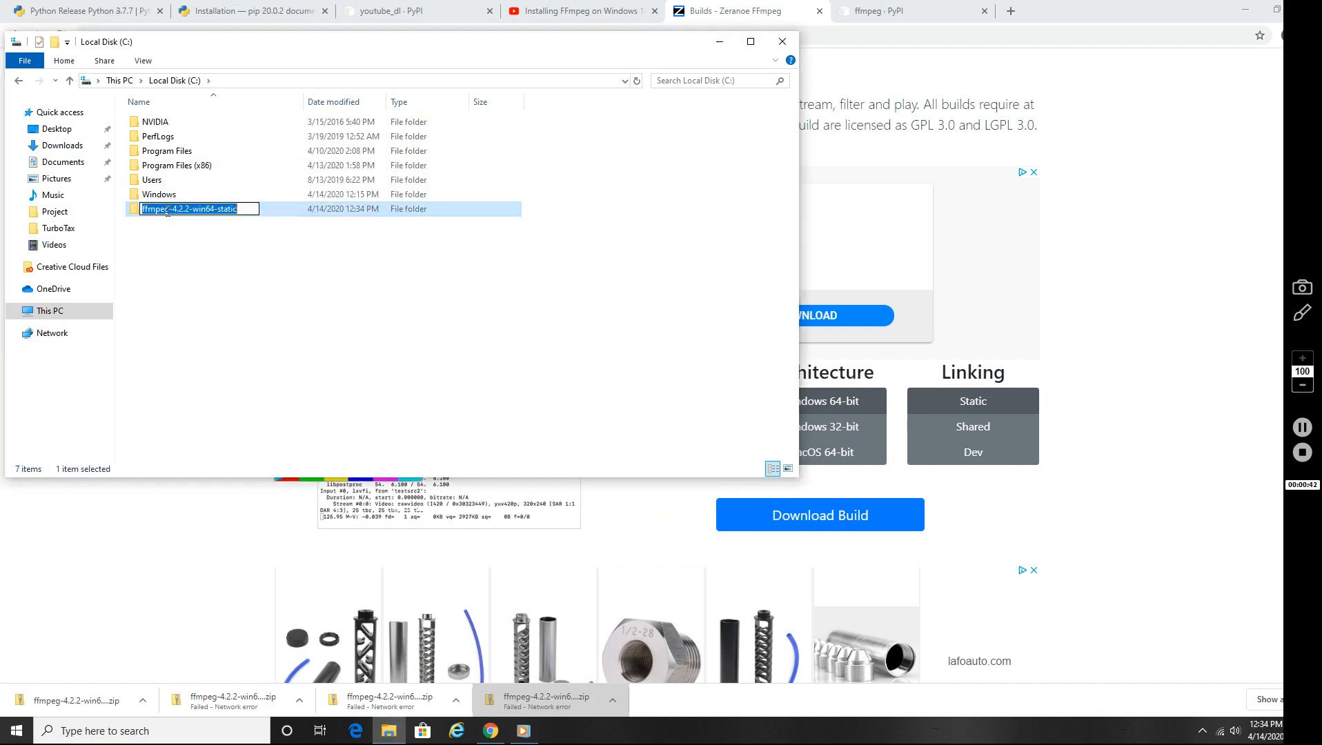
{"action": "key", "text": "End"}
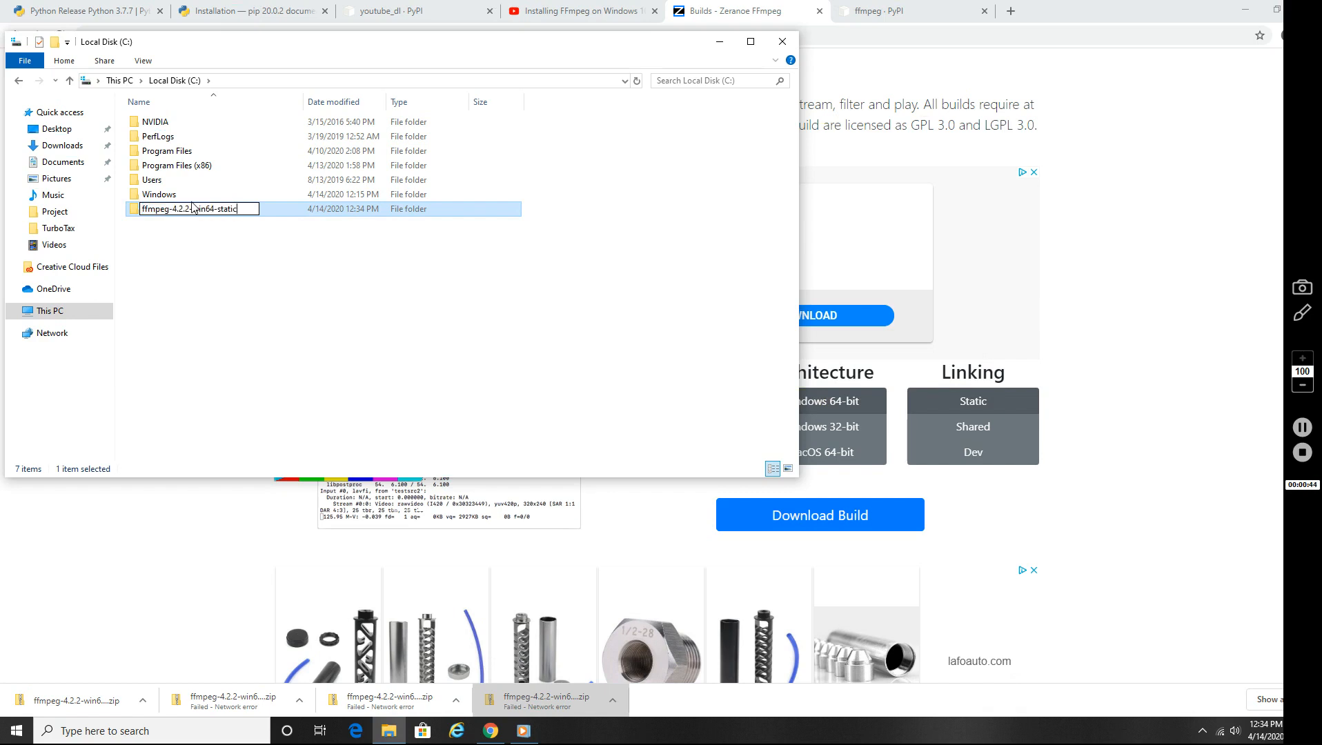
{"action": "key", "text": "BackSpace"}
{"action": "key", "text": "BackSpace"}
{"action": "key", "text": "BackSpace"}
{"action": "key", "text": "BackSpace"}
{"action": "key", "text": "BackSpace"}
{"action": "key", "text": "BackSpace"}
{"action": "key", "text": "BackSpace"}
{"action": "key", "text": "BackSpace"}
{"action": "key", "text": "BackSpace"}
{"action": "key", "text": "BackSpace"}
{"action": "key", "text": "BackSpace"}
{"action": "key", "text": "BackSpace"}
{"action": "key", "text": "BackSpace"}
{"action": "key", "text": "BackSpace"}
{"action": "key", "text": "BackSpace"}
{"action": "key", "text": "BackSpace"}
{"action": "key", "text": "BackSpace"}
{"action": "key", "text": "BackSpace"}
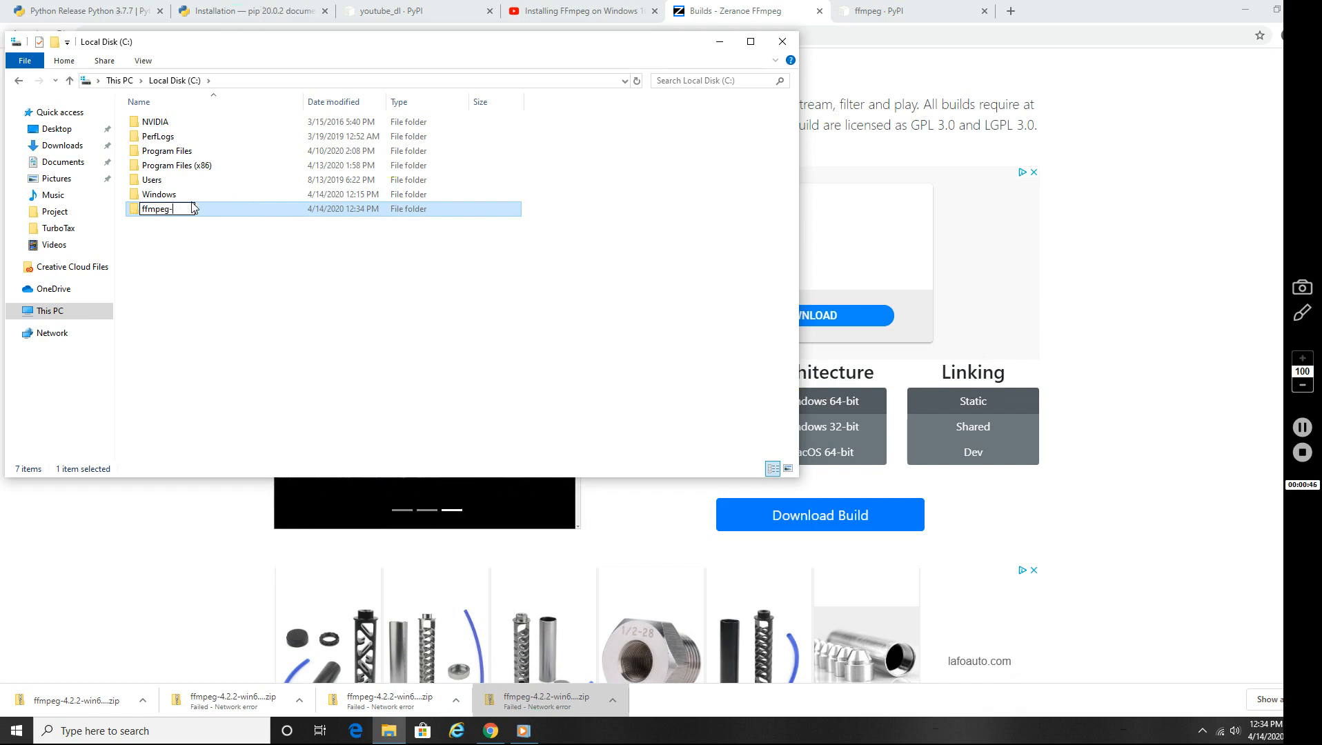
{"action": "left_click", "coordinate": [195, 260]}
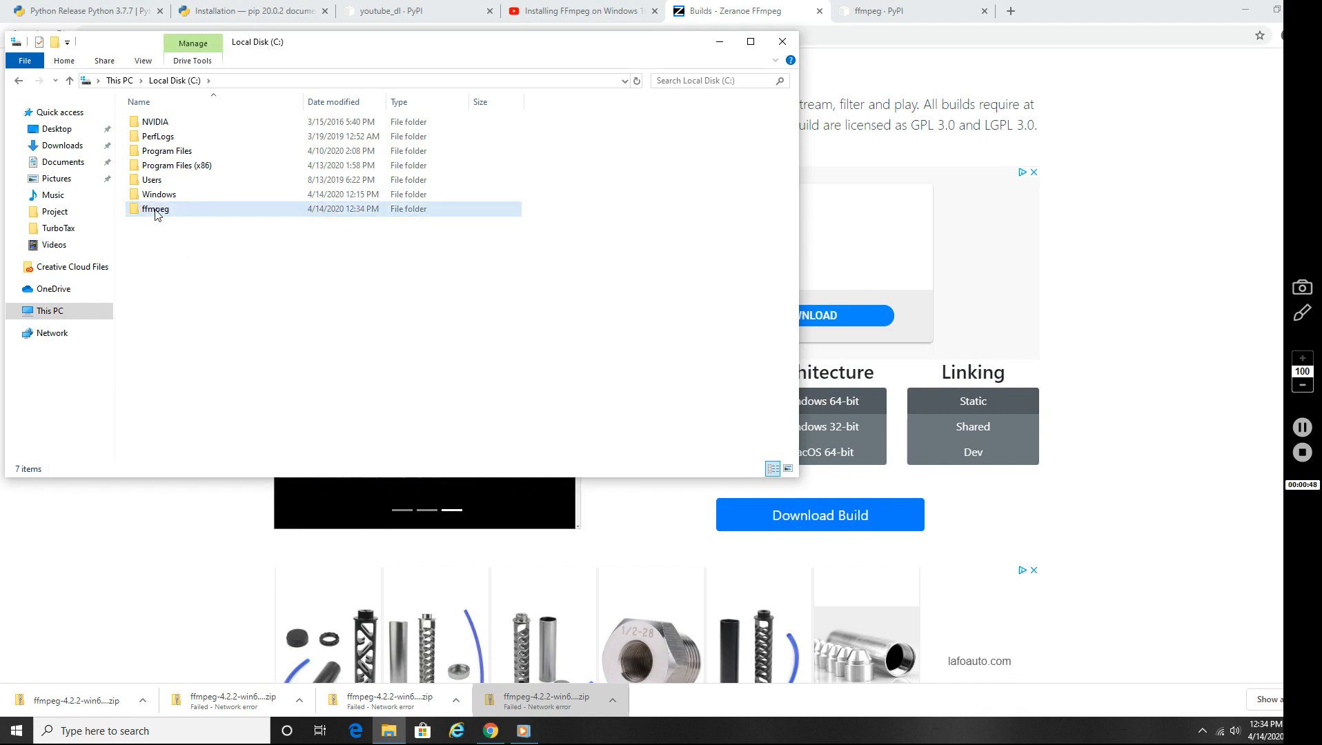
Step: Go into the bin subfolder of the ffmpeg folder and copy its full path, C:\ffmpeg\bin
{"action": "left_click", "coordinate": [156, 214]}
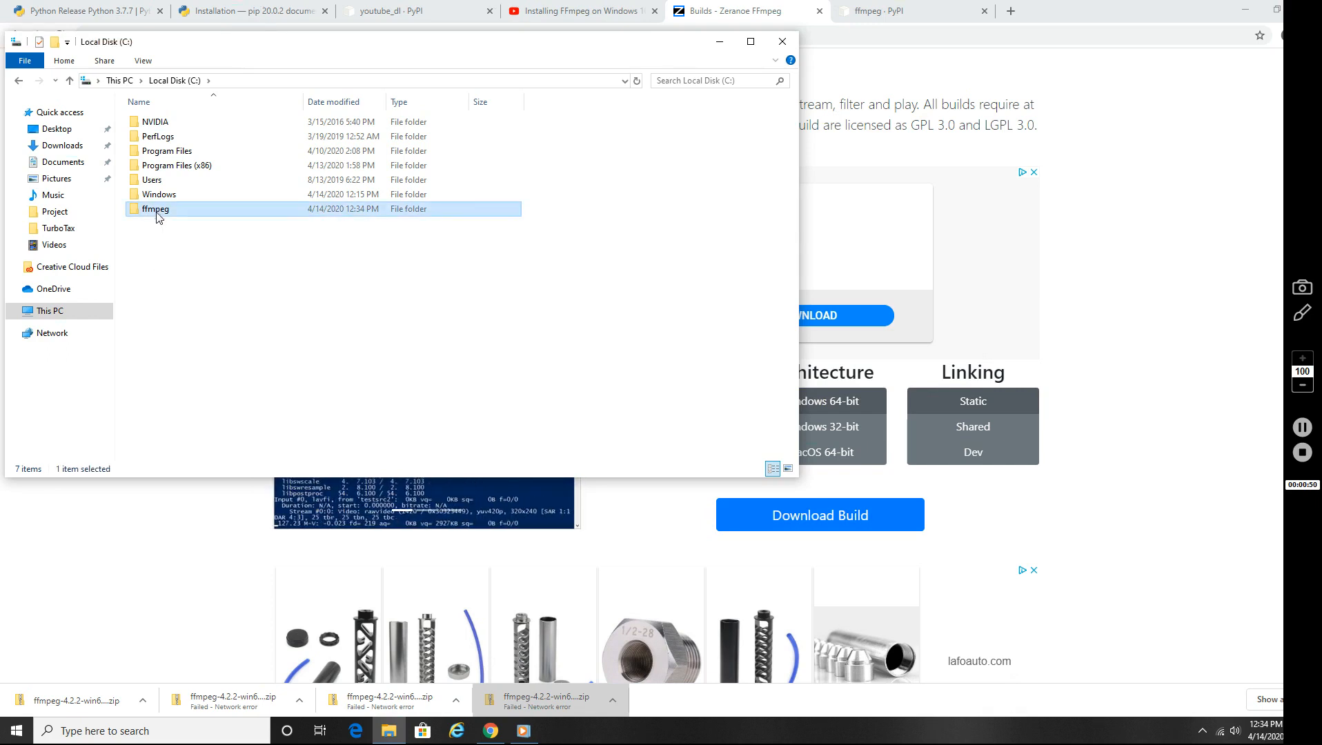
{"action": "double_click", "coordinate": [166, 209]}
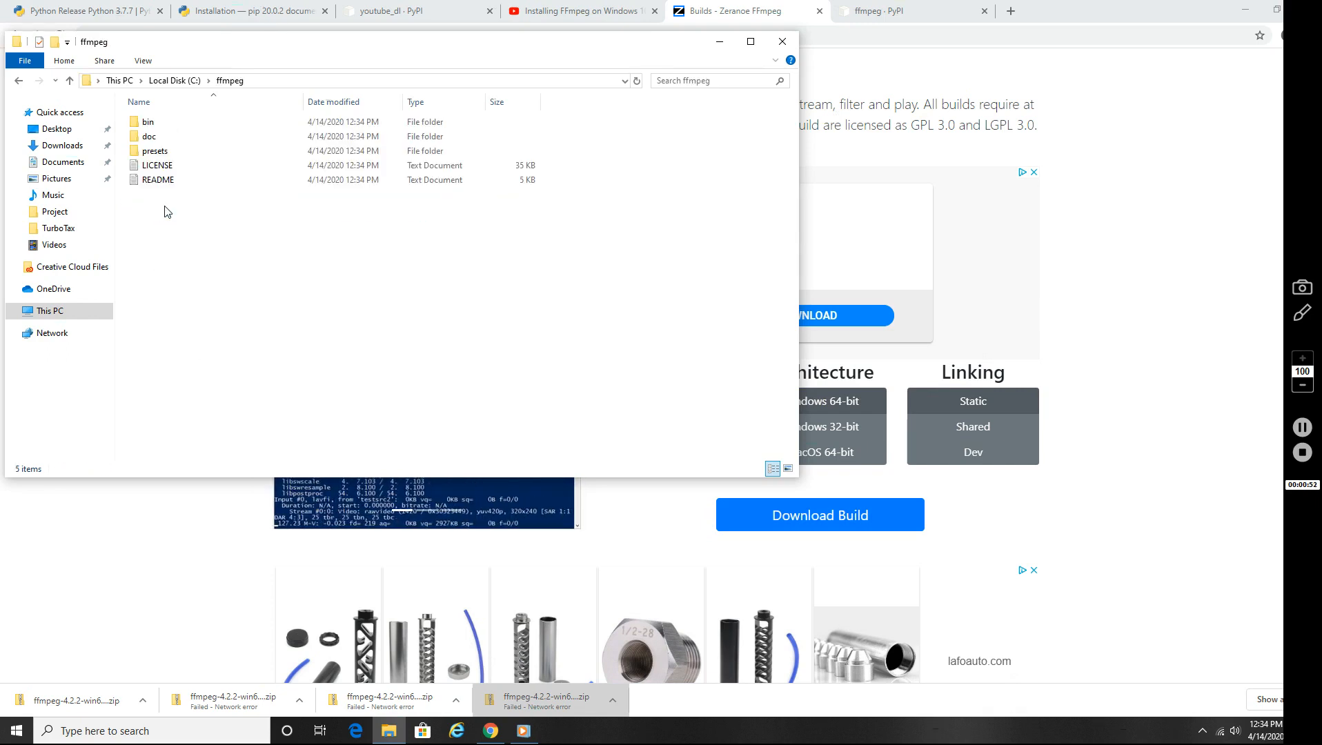
{"action": "double_click", "coordinate": [155, 123]}
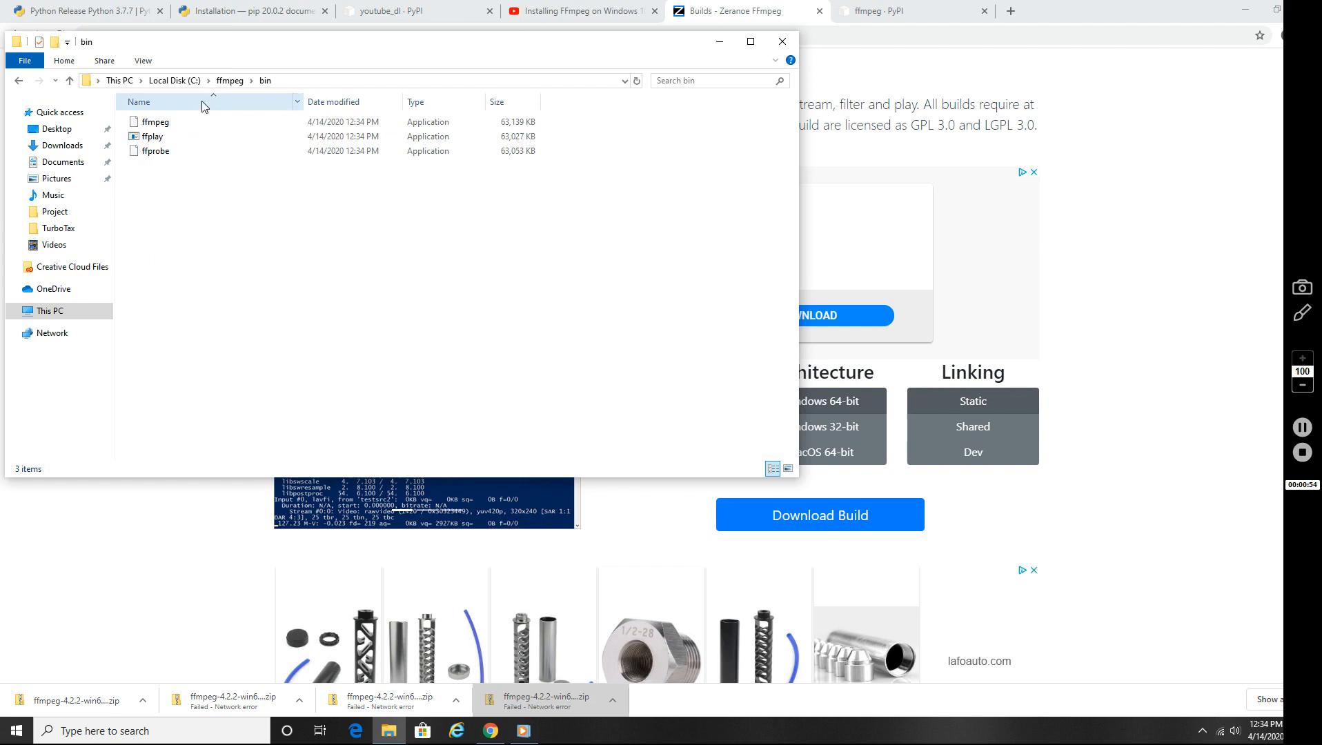
{"action": "left_click", "coordinate": [310, 82]}
{"action": "key", "text": "ctrl+c"}
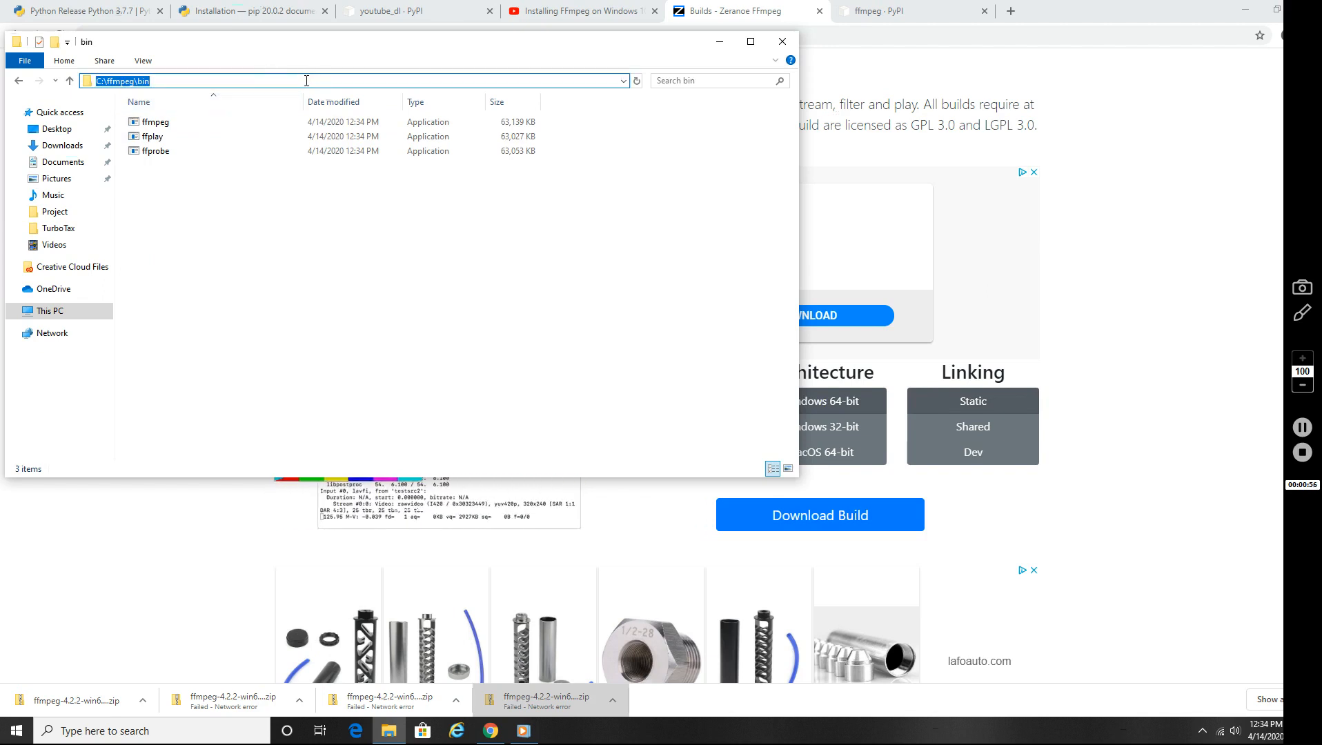
Step: Search Windows for "path" and open the Environment Variables dialog from the system properties
{"action": "left_click", "coordinate": [65, 729]}
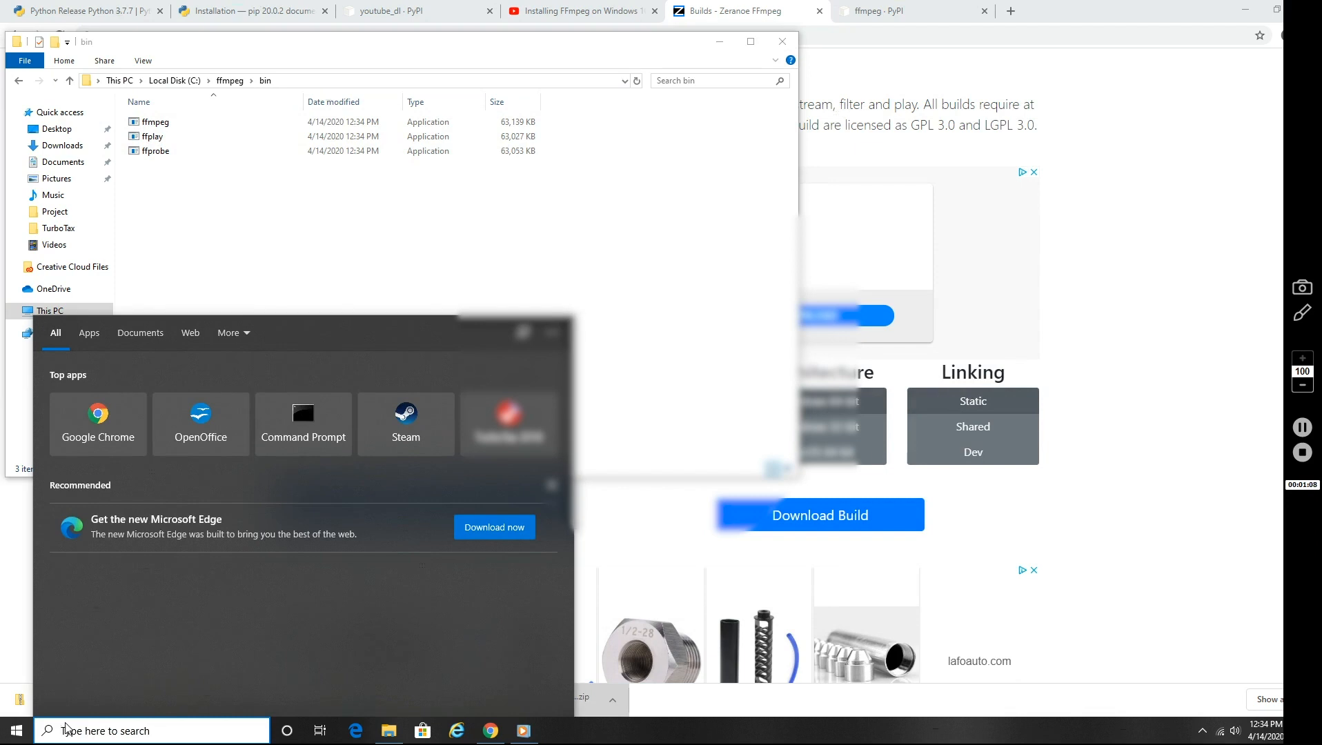
{"action": "type", "text": "path"}
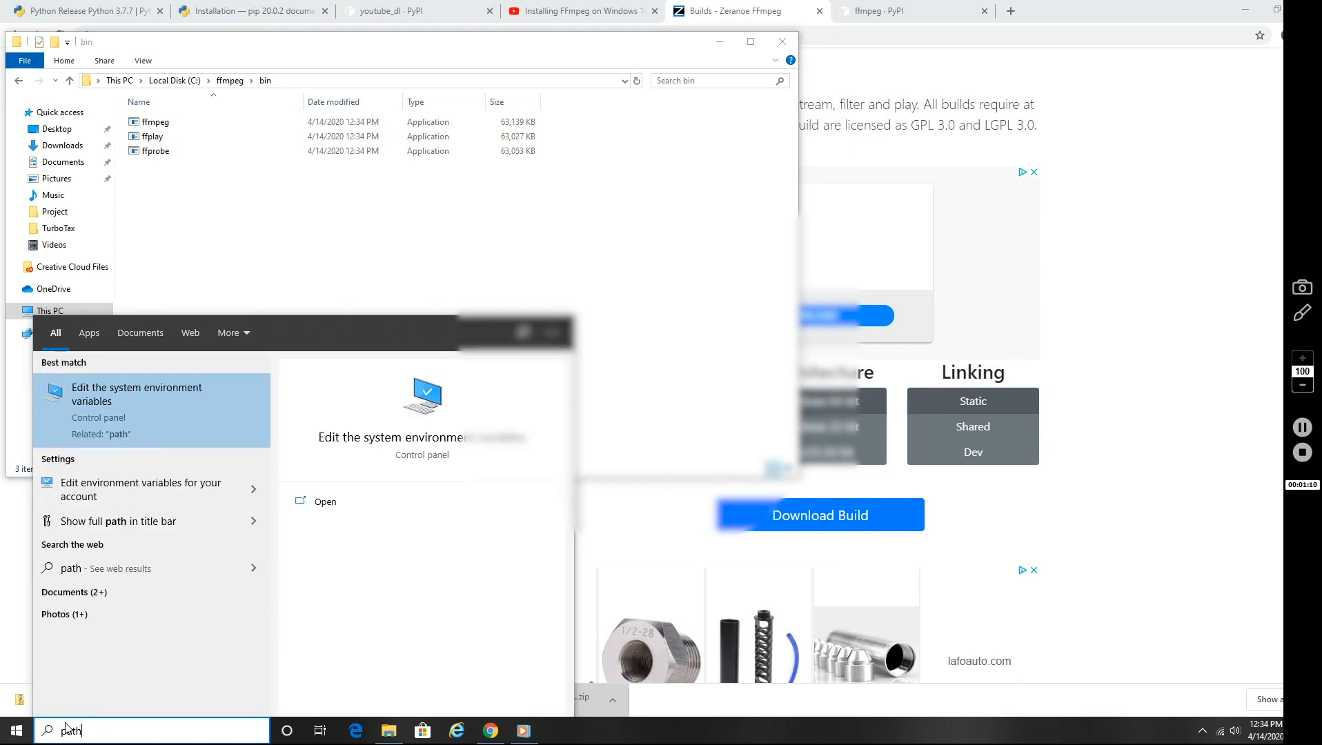
{"action": "left_click", "coordinate": [143, 399]}
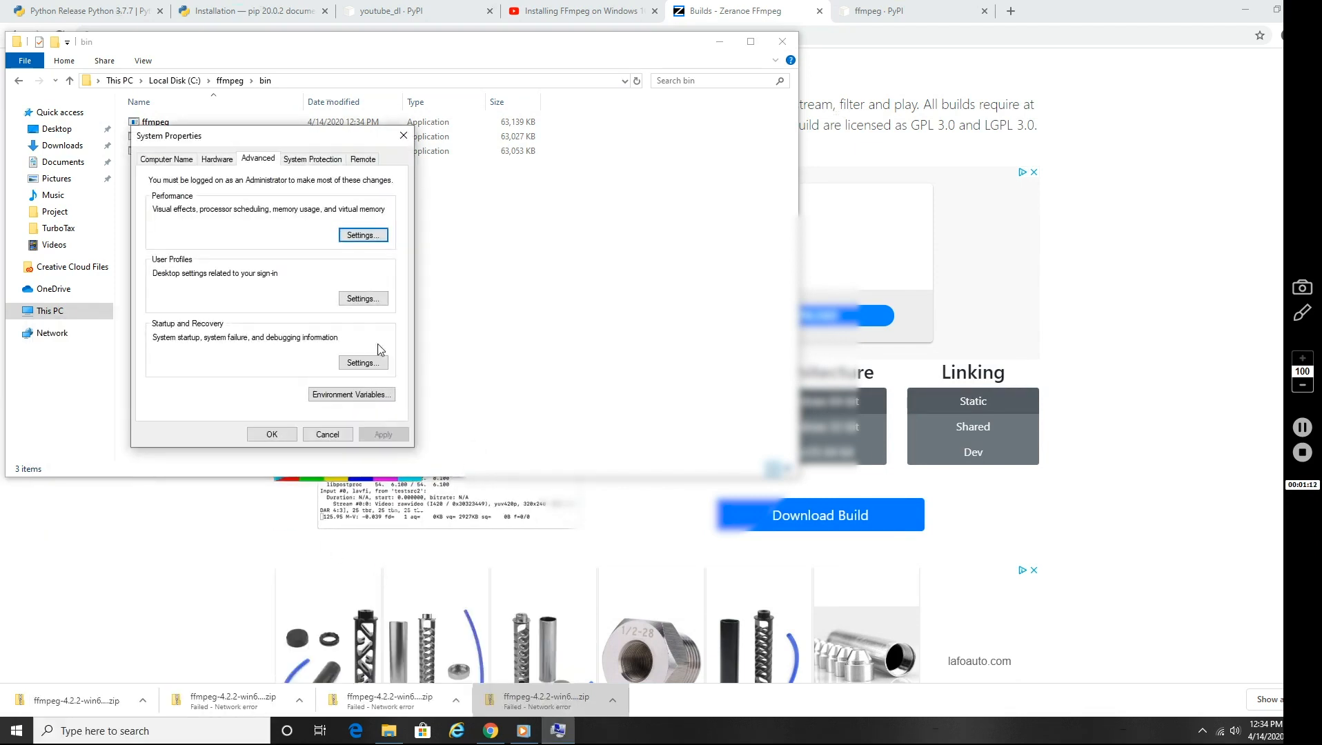
{"action": "left_click", "coordinate": [350, 392]}
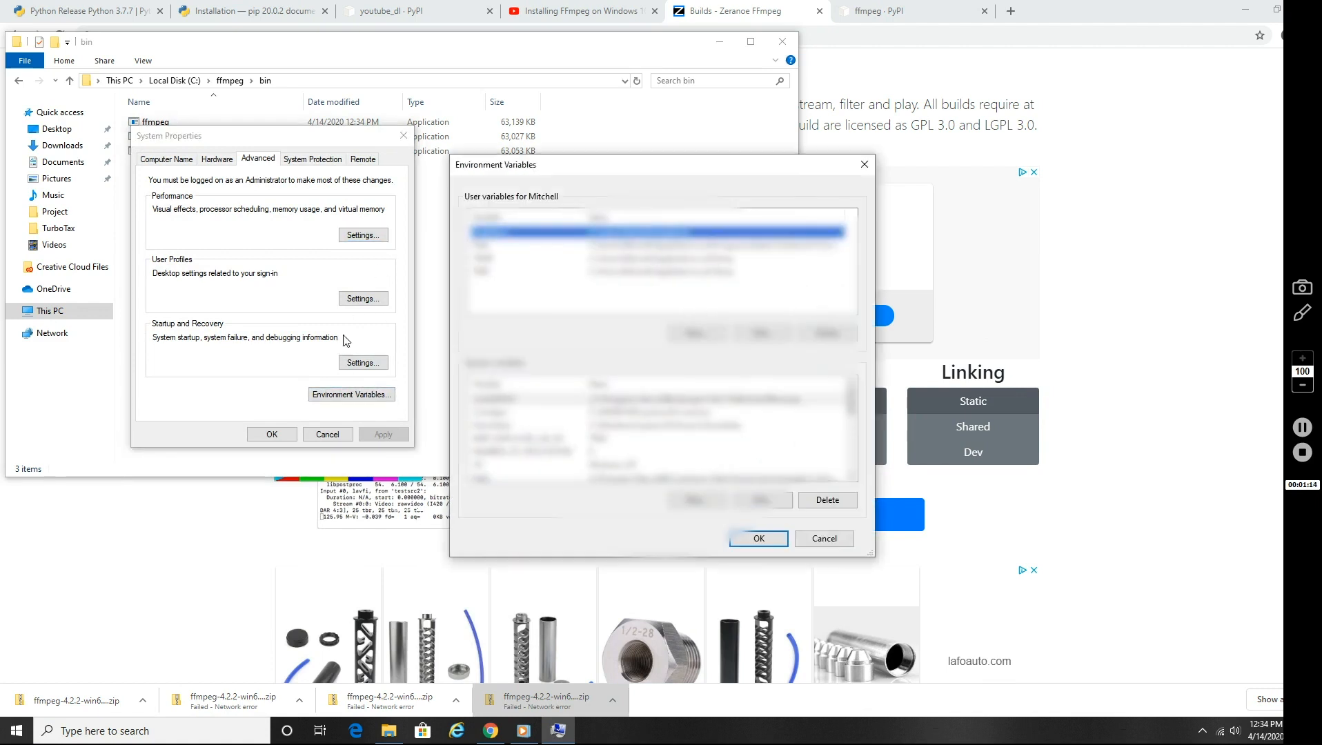
Step: Add C:\ffmpeg\bin as a new entry to the user's Path variable and confirm the changes
{"action": "left_click", "coordinate": [494, 247]}
{"action": "left_click", "coordinate": [762, 333]}
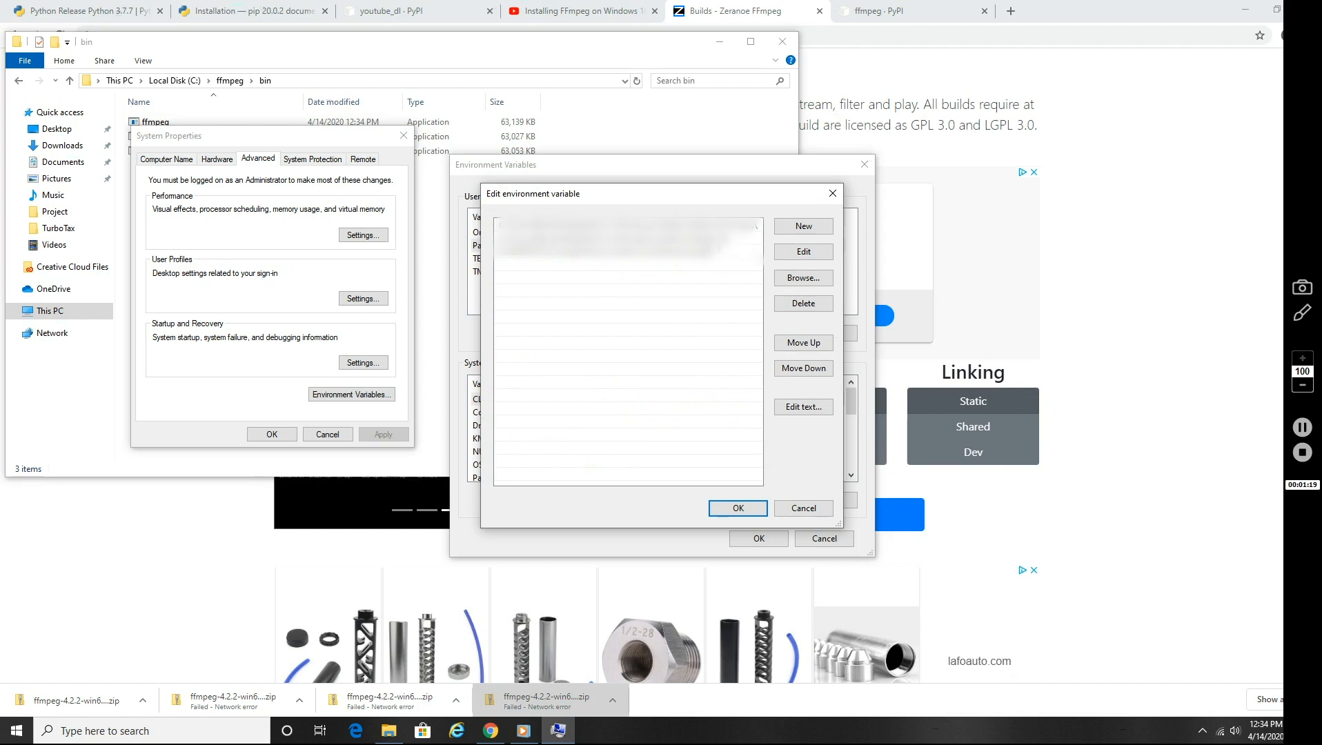
{"action": "left_click", "coordinate": [804, 227]}
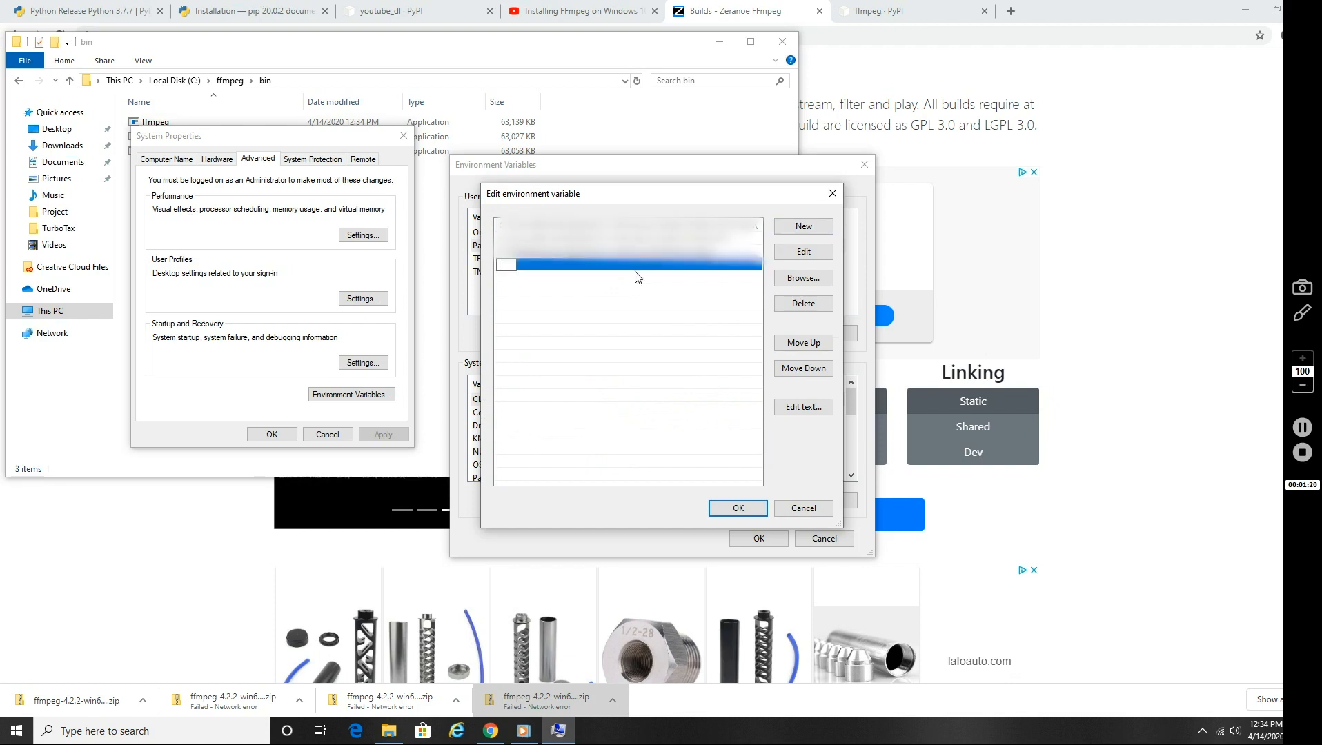
{"action": "key", "text": "ctrl+v"}
{"action": "left_click", "coordinate": [739, 508]}
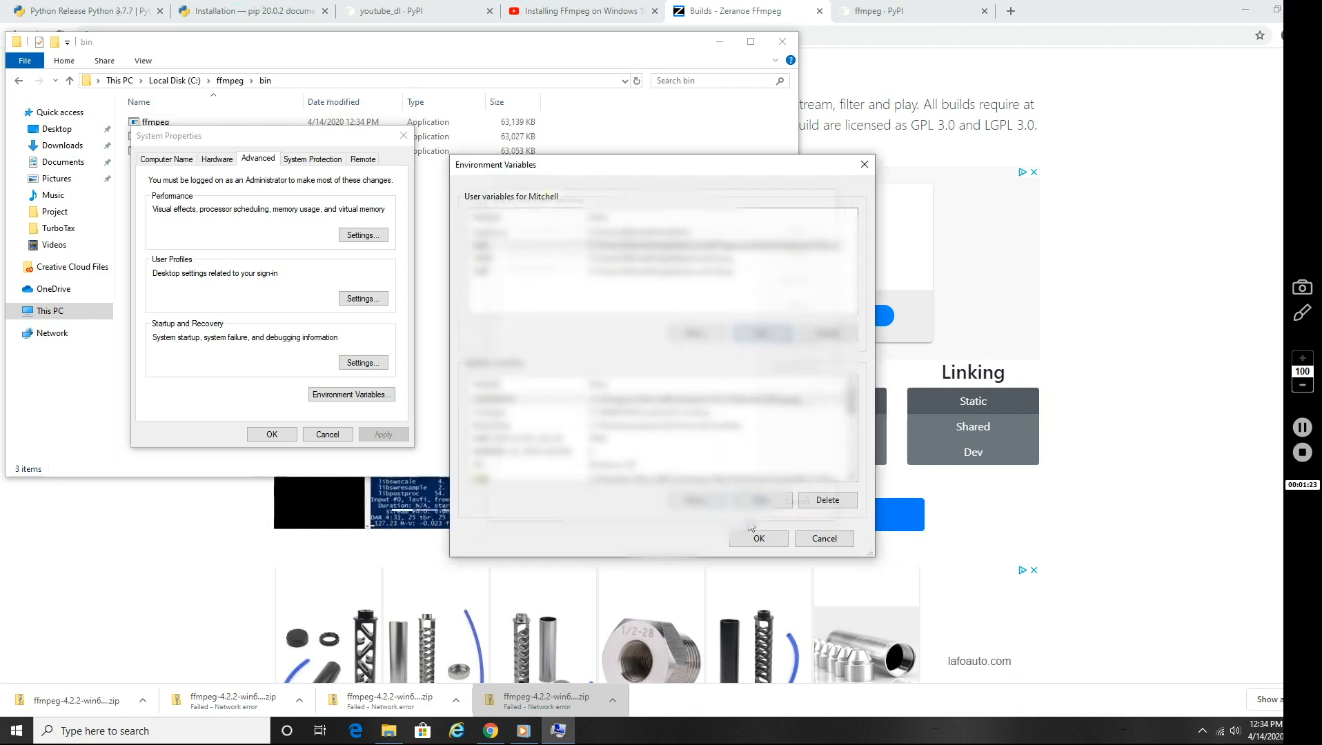
{"action": "left_click", "coordinate": [759, 538]}
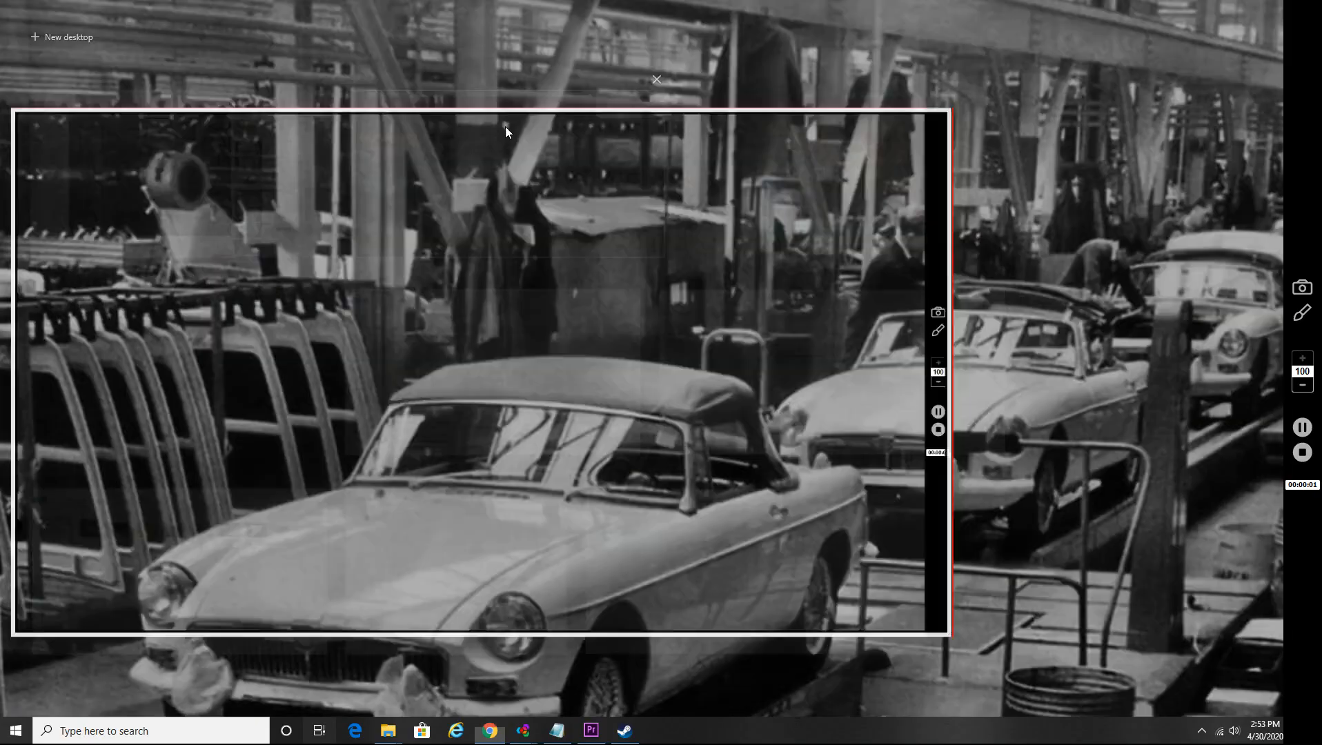
Step: Switch to Adobe Premiere Pro and open the YTP extension
{"action": "key", "text": "super+Tab"}
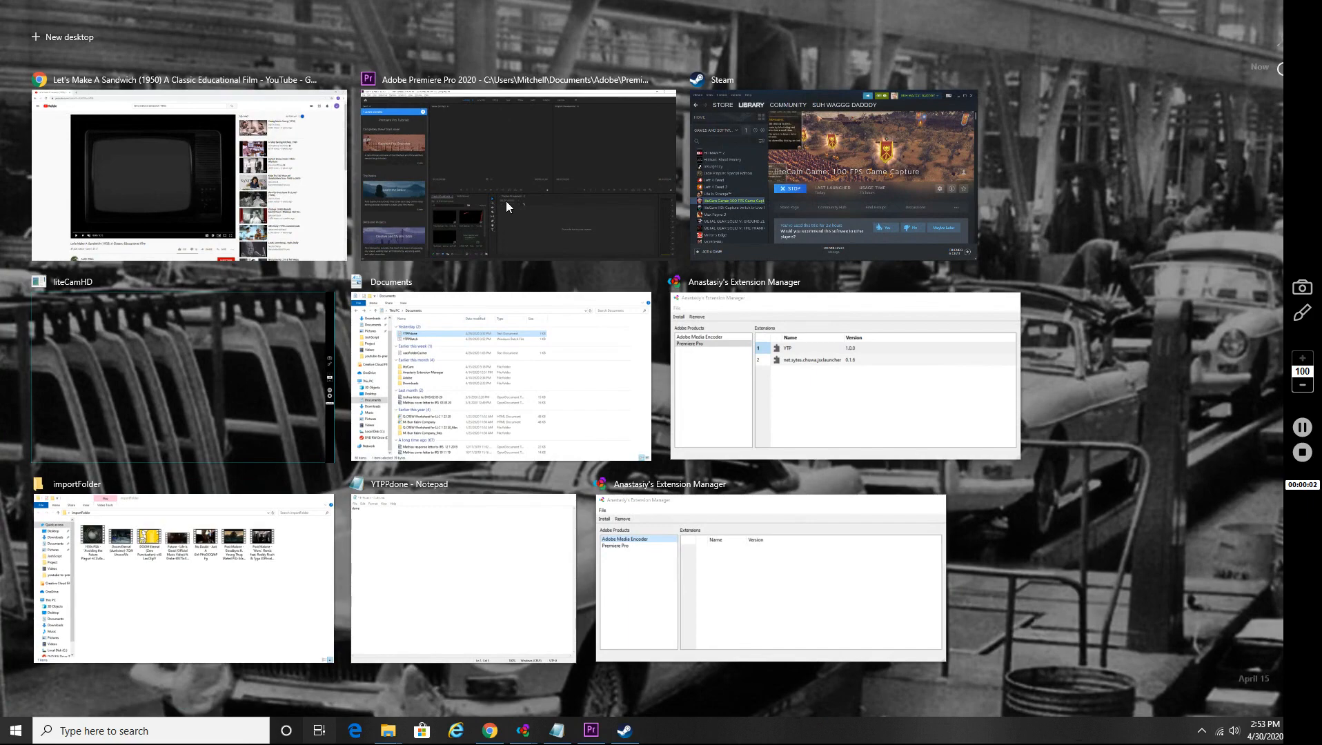
{"action": "left_click", "coordinate": [506, 204]}
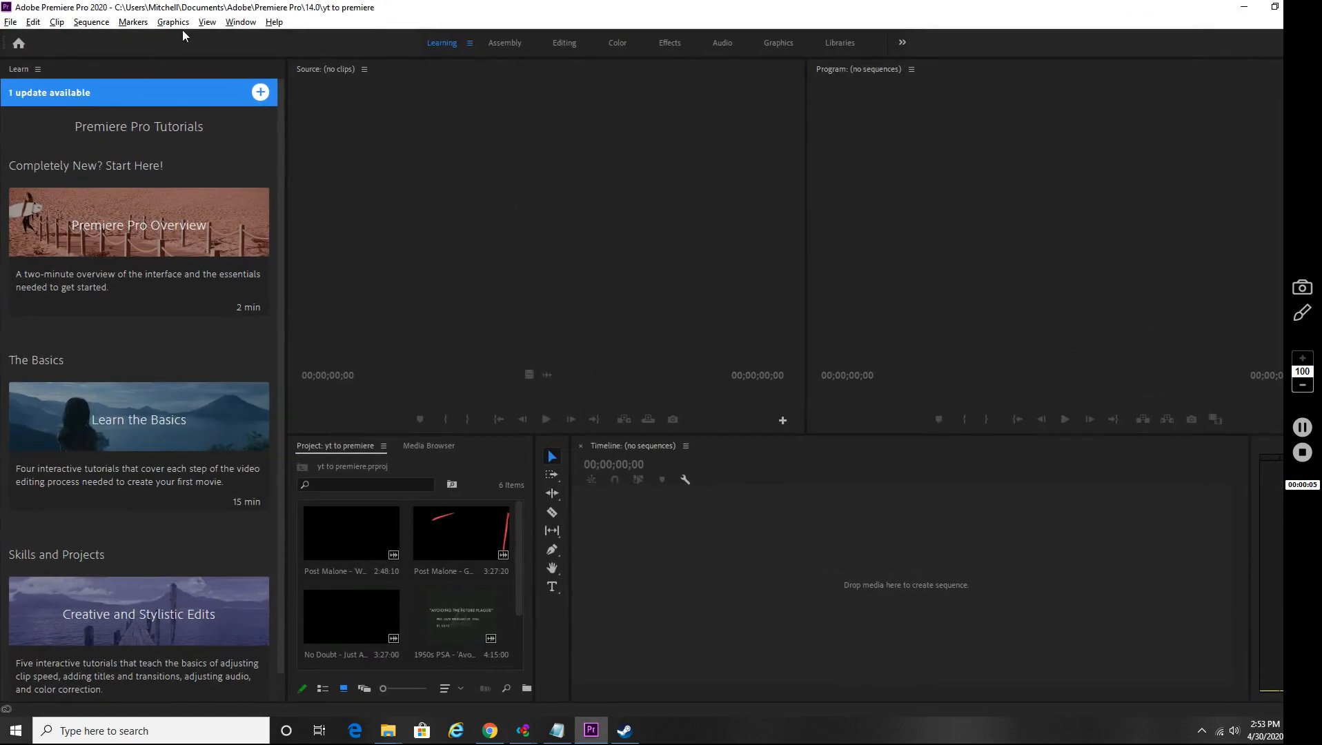
{"action": "left_click", "coordinate": [240, 21]}
{"action": "mouse_move", "coordinate": [278, 73]}
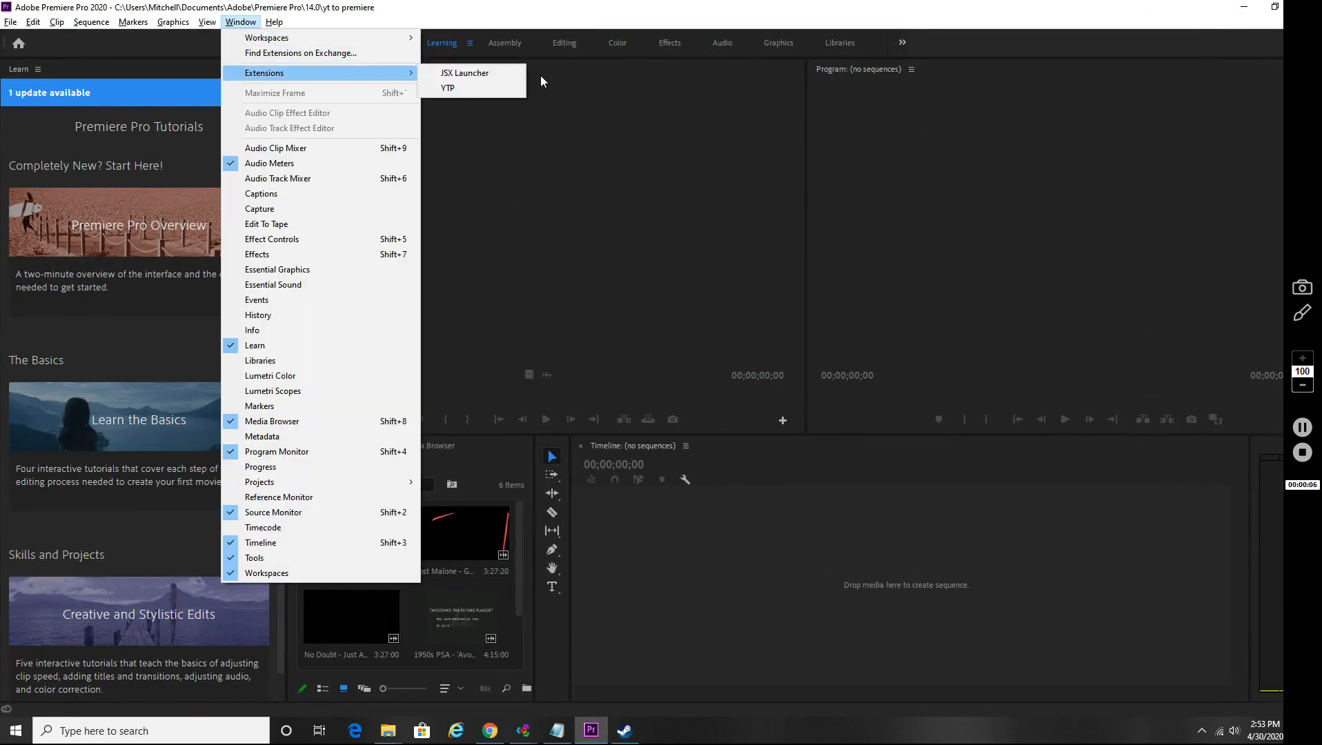
{"action": "left_click", "coordinate": [506, 88]}
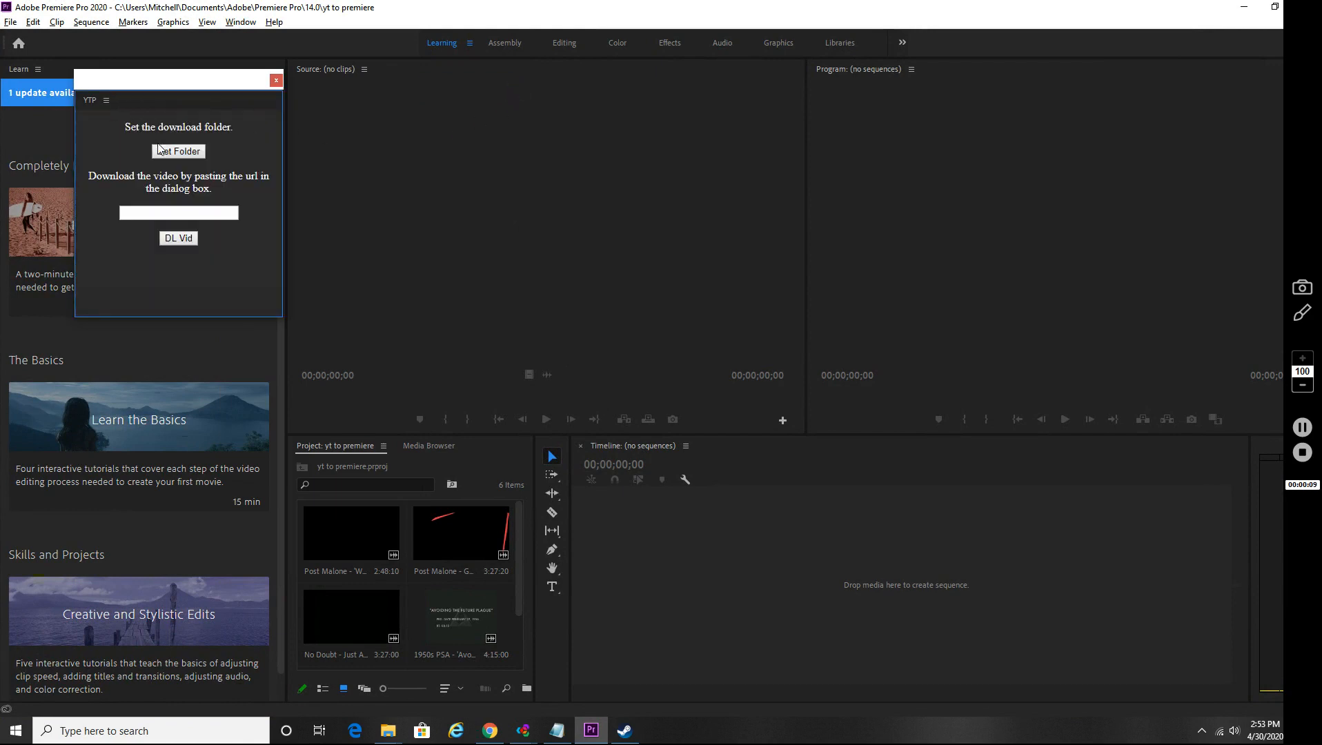
Step: Choose the download folder for the YTP extension and confirm it
{"action": "left_click", "coordinate": [159, 149]}
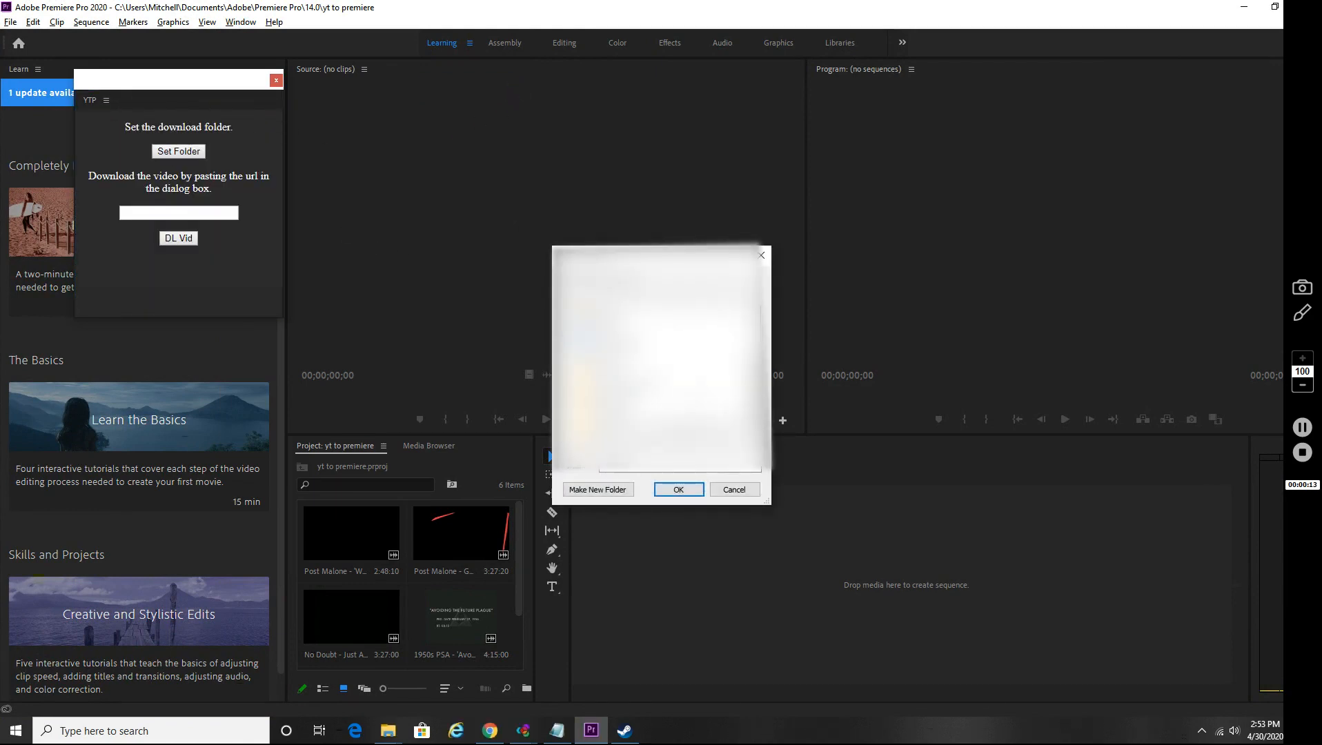
{"action": "left_click_drag", "start_coordinate": [755, 400], "coordinate": [755, 366]}
{"action": "left_click", "coordinate": [718, 440]}
{"action": "key", "text": "Return"}
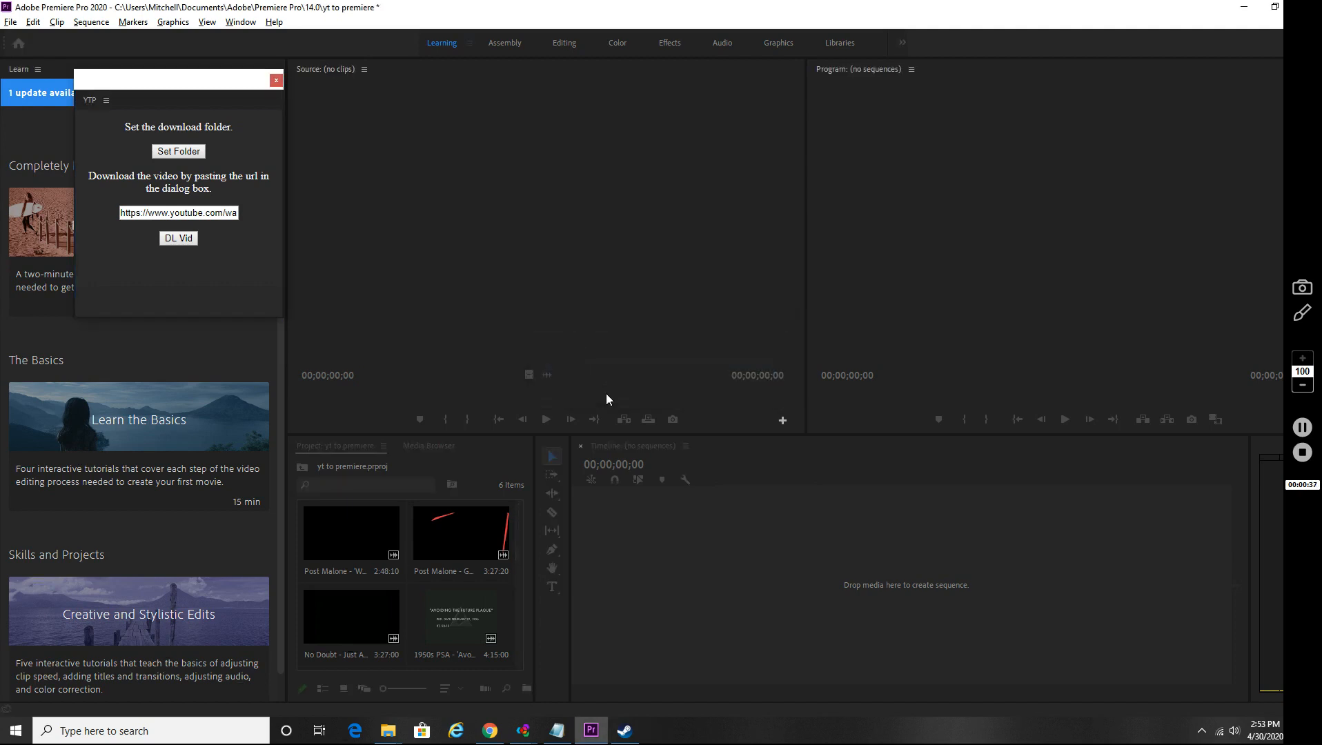
Step: Load the downloaded Let's Make A Sandwich clip in the Source monitor, play a few seconds of it and stop playback
{"action": "double_click", "coordinate": [352, 618]}
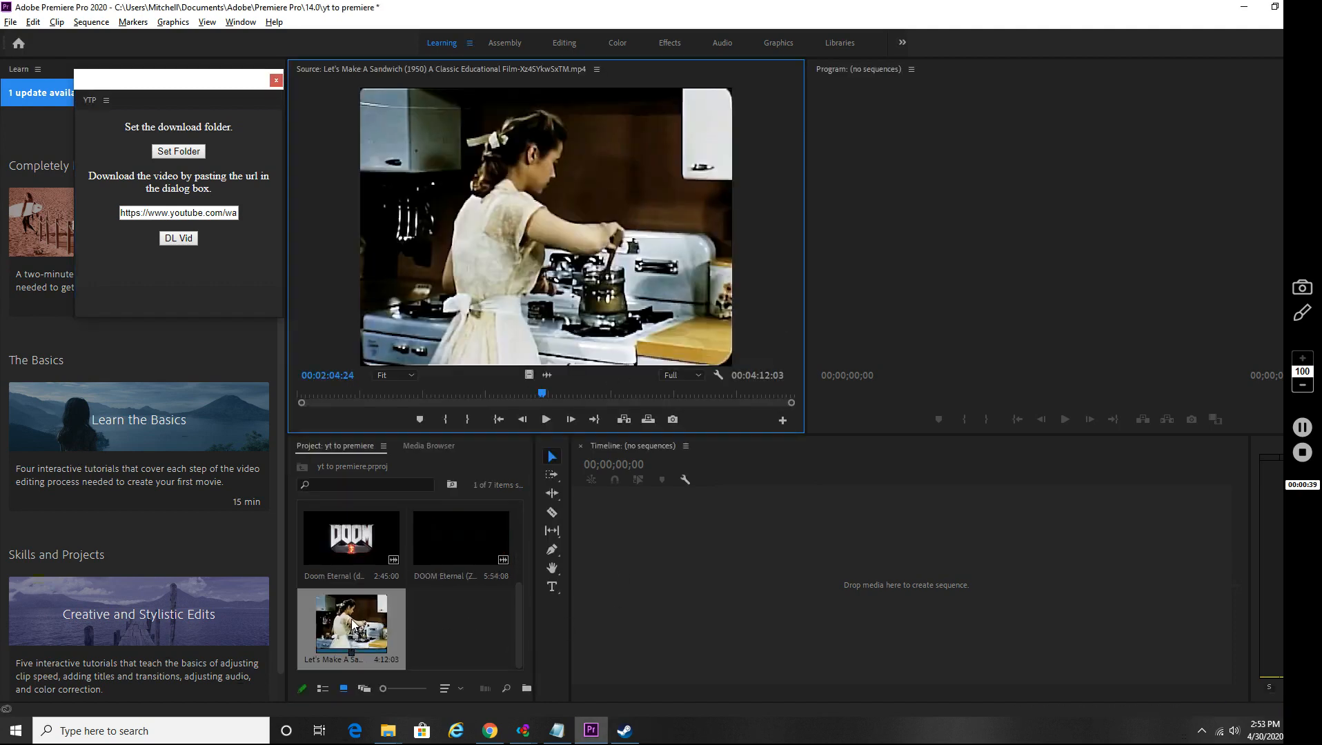
{"action": "left_click", "coordinate": [547, 420]}
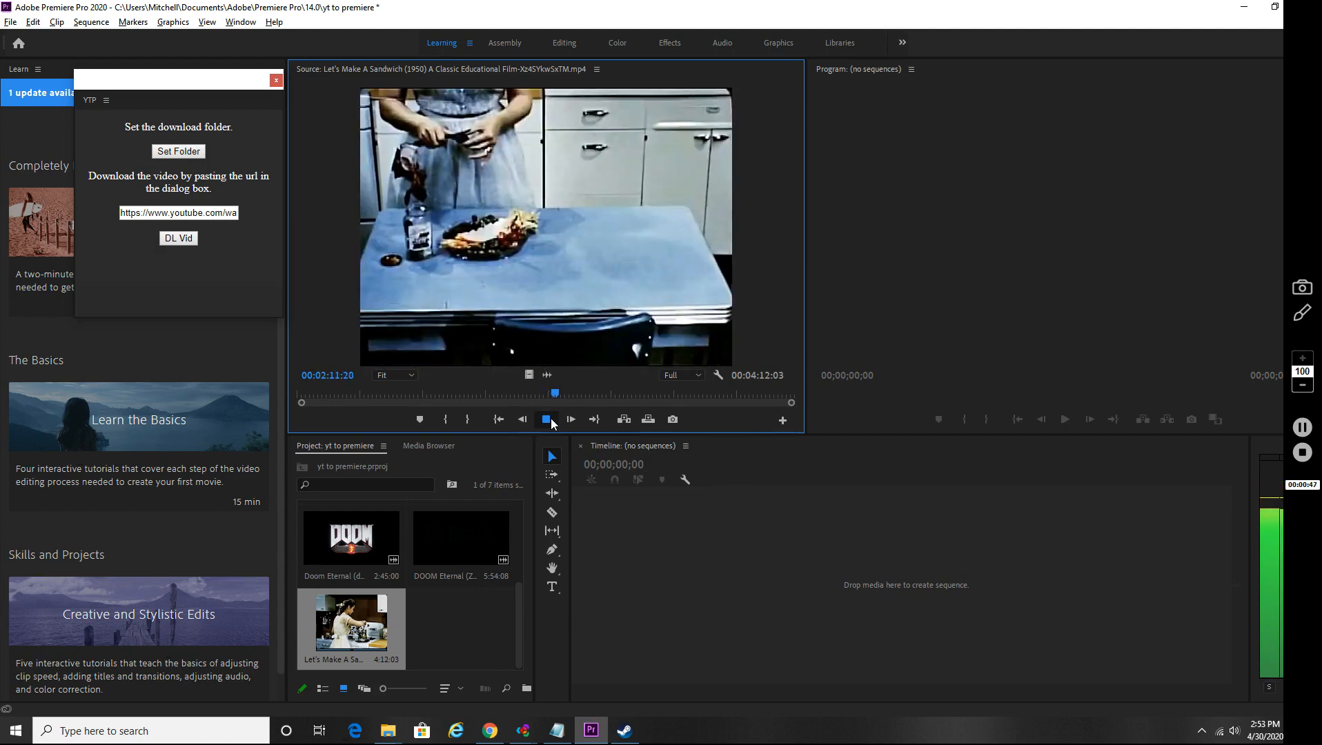
{"action": "left_click", "coordinate": [547, 419]}
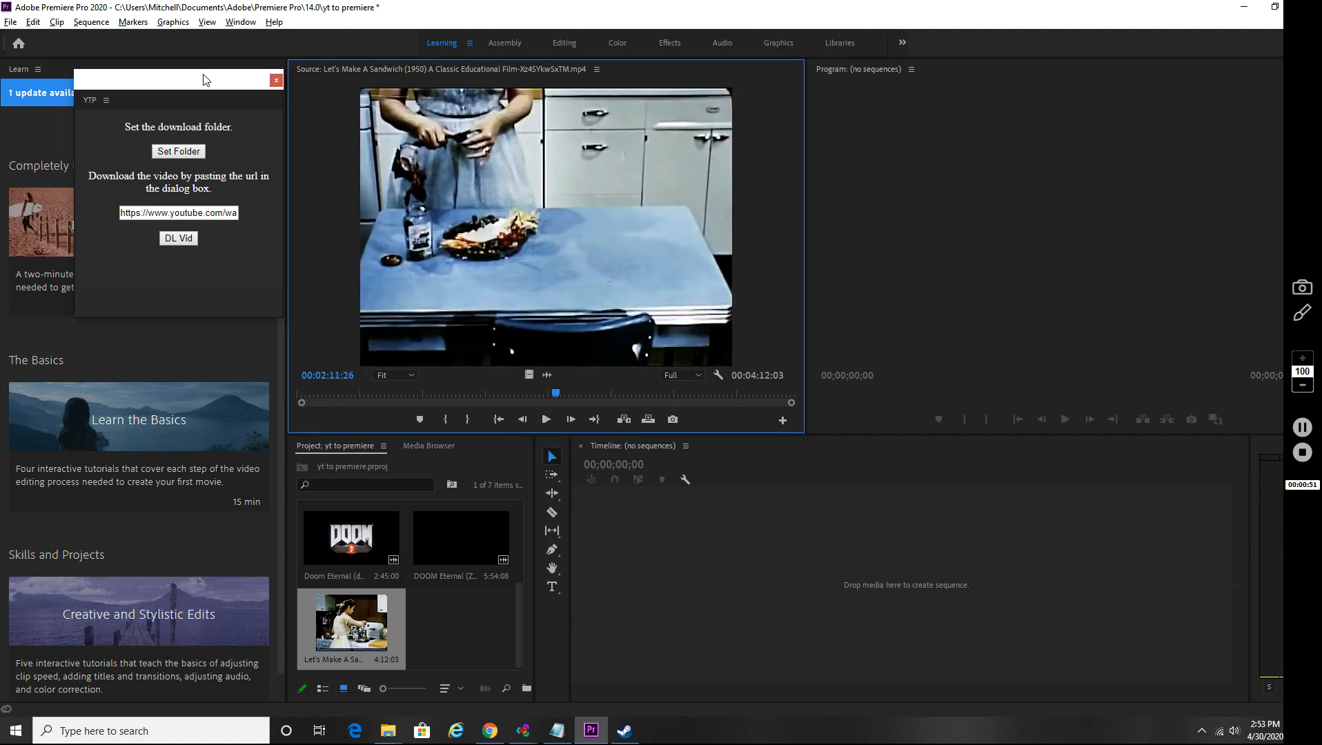
{"action": "left_click_drag", "start_coordinate": [204, 79], "coordinate": [632, 100]}
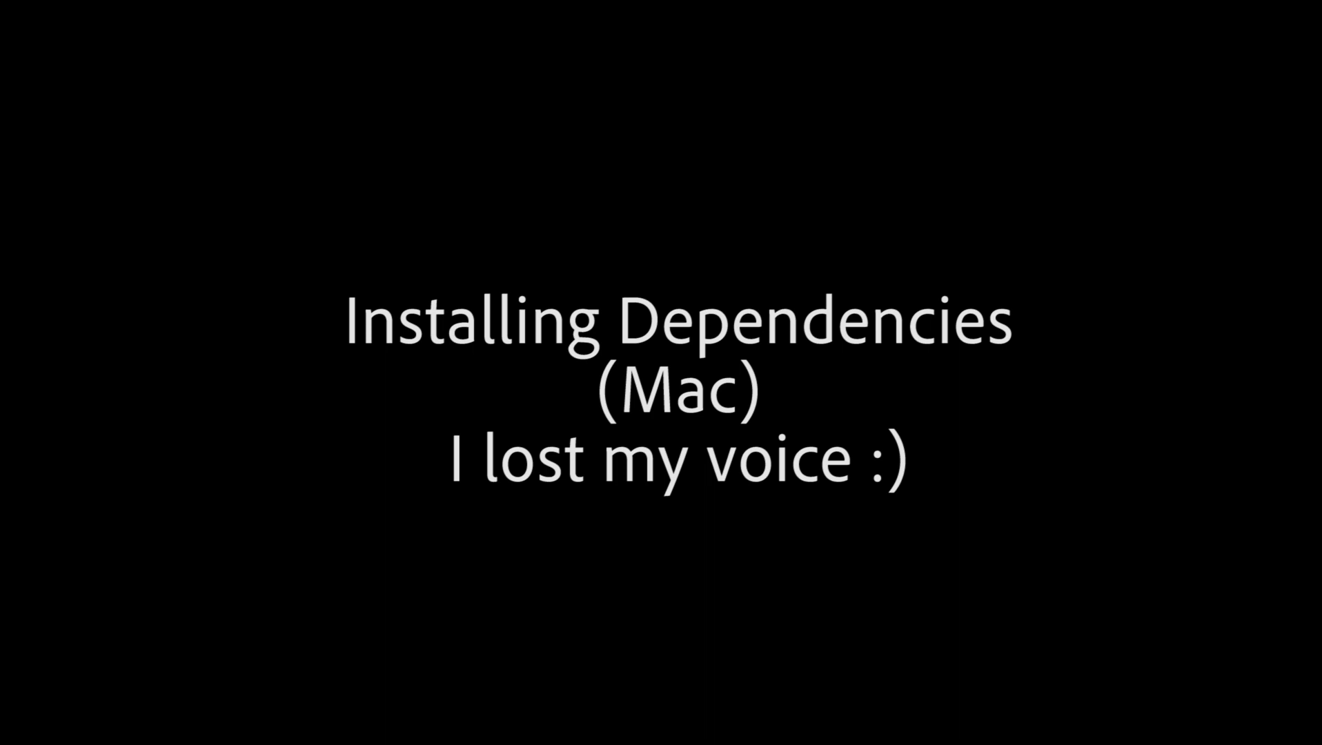
Step: Download the fixinPost/Youtube-to-Premiere-mac- repository from GitHub as a ZIP and extract it onto the desktop
{"action": "left_click", "coordinate": [1004, 262]}
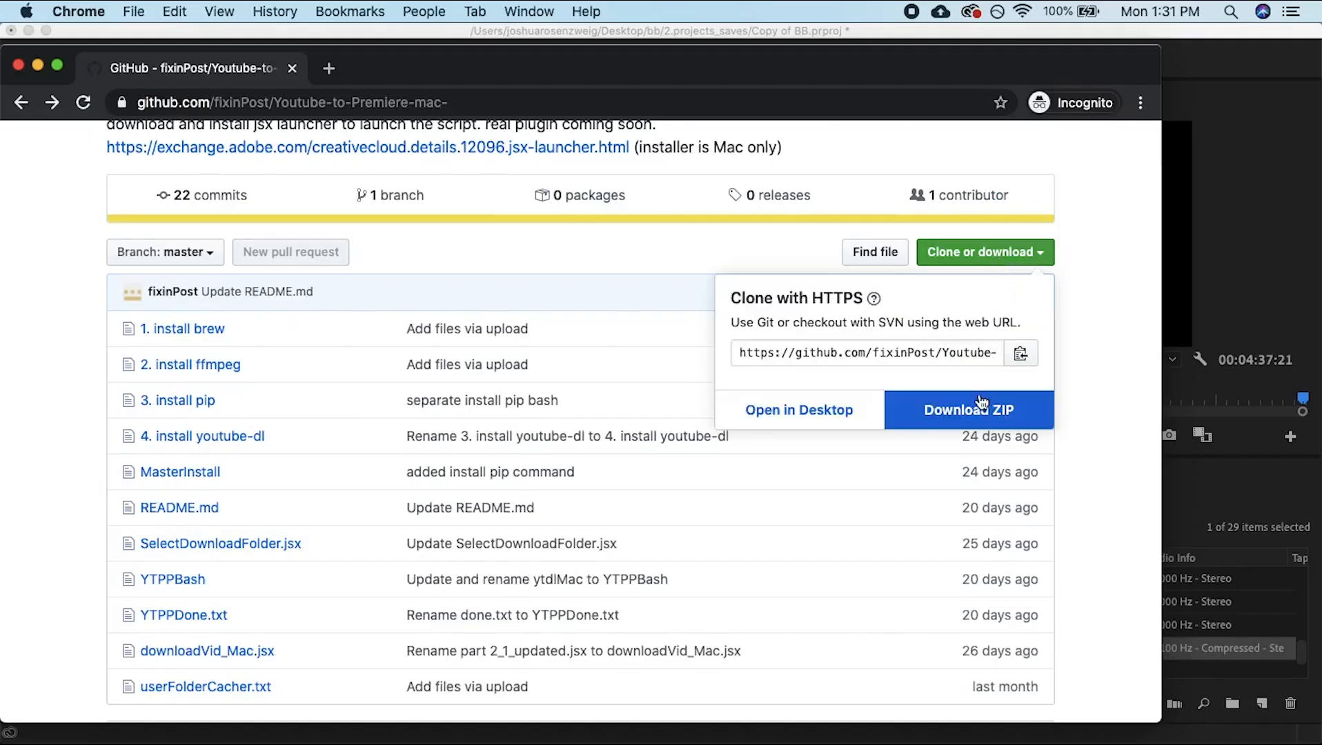
{"action": "left_click", "coordinate": [981, 406]}
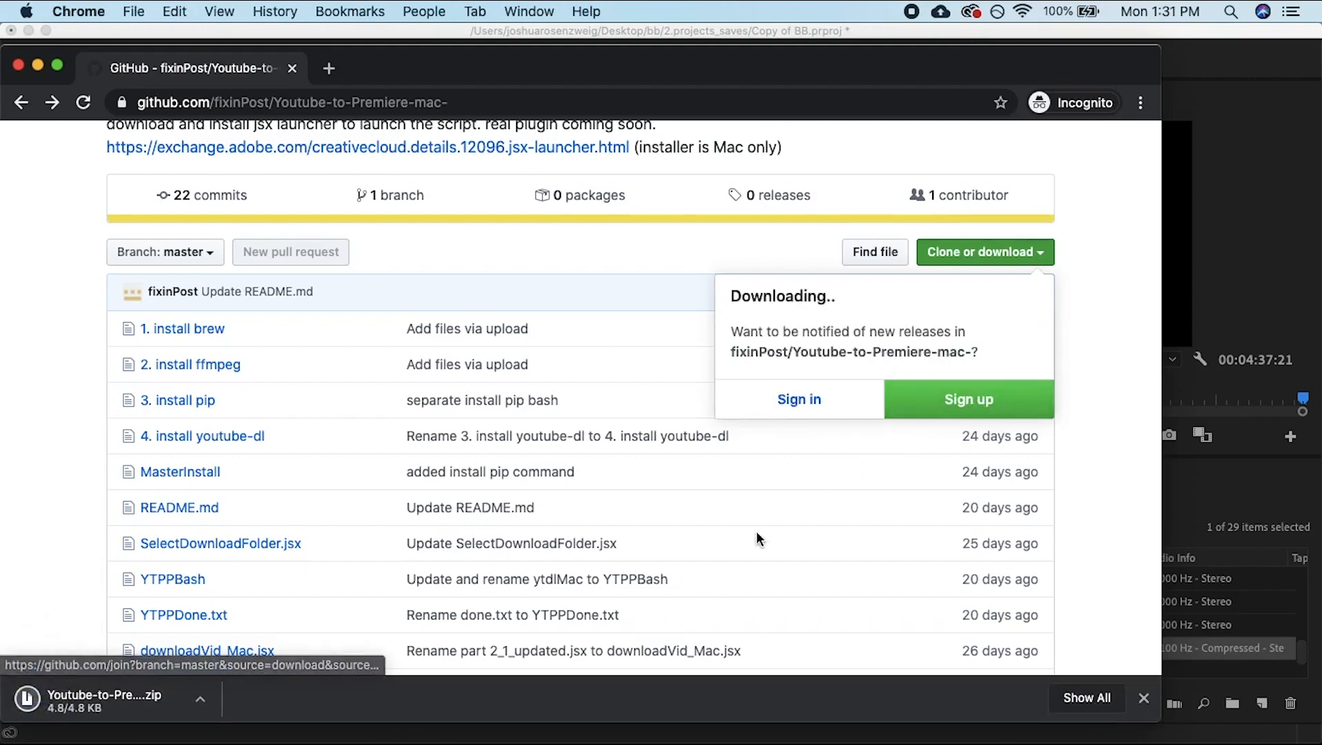
{"action": "left_click", "coordinate": [198, 700]}
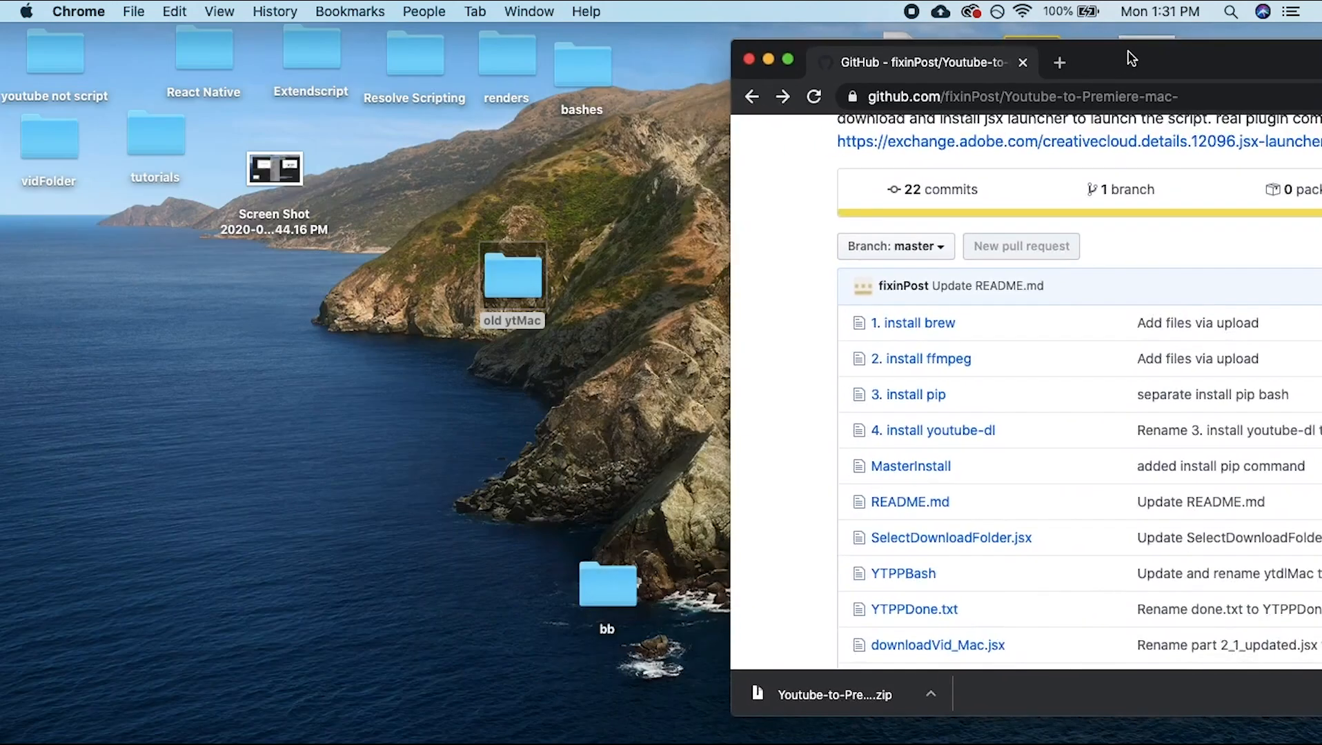
{"action": "left_click_drag", "start_coordinate": [1055, 34], "coordinate": [1056, 35]}
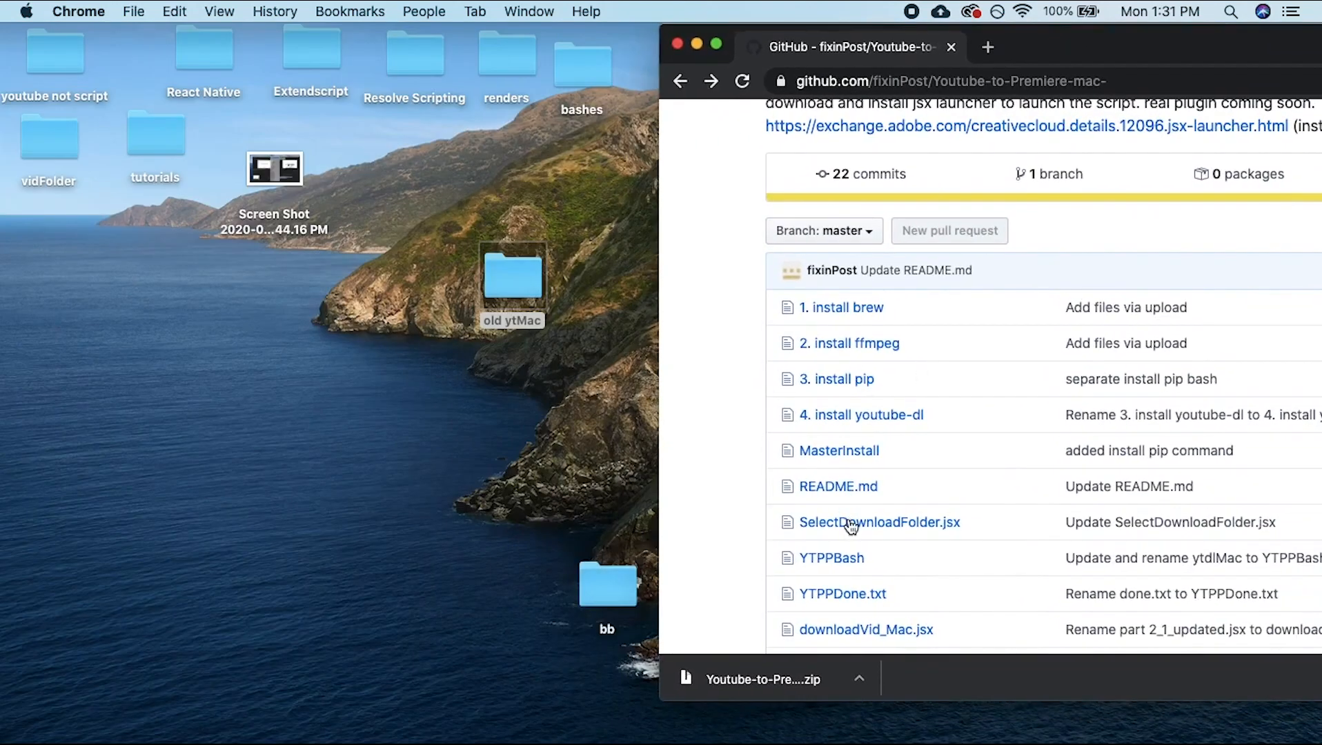
{"action": "left_click", "coordinate": [820, 681]}
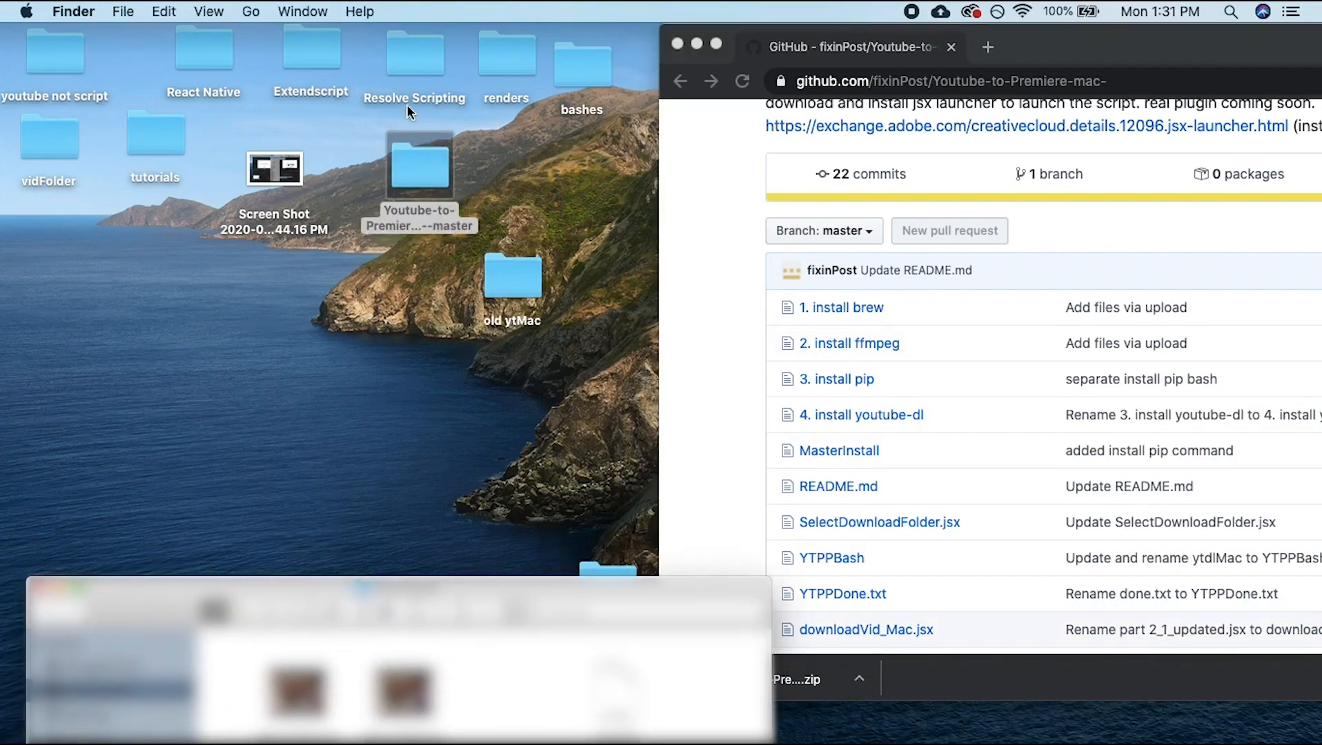
Step: Move the extracted Youtube-to-Premiere-mac--master folder to a free spot on the desktop and open it
{"action": "left_click_drag", "start_coordinate": [431, 166], "coordinate": [428, 480]}
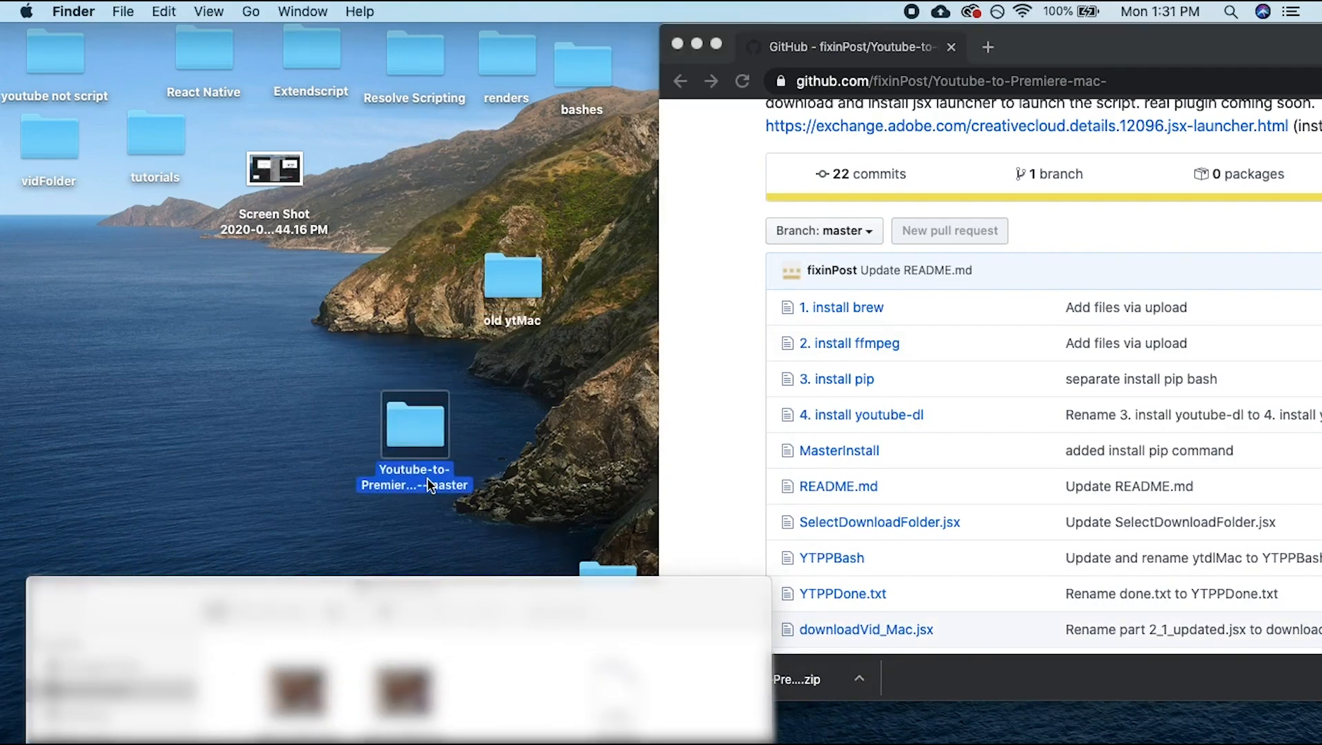
{"action": "left_click", "coordinate": [428, 478]}
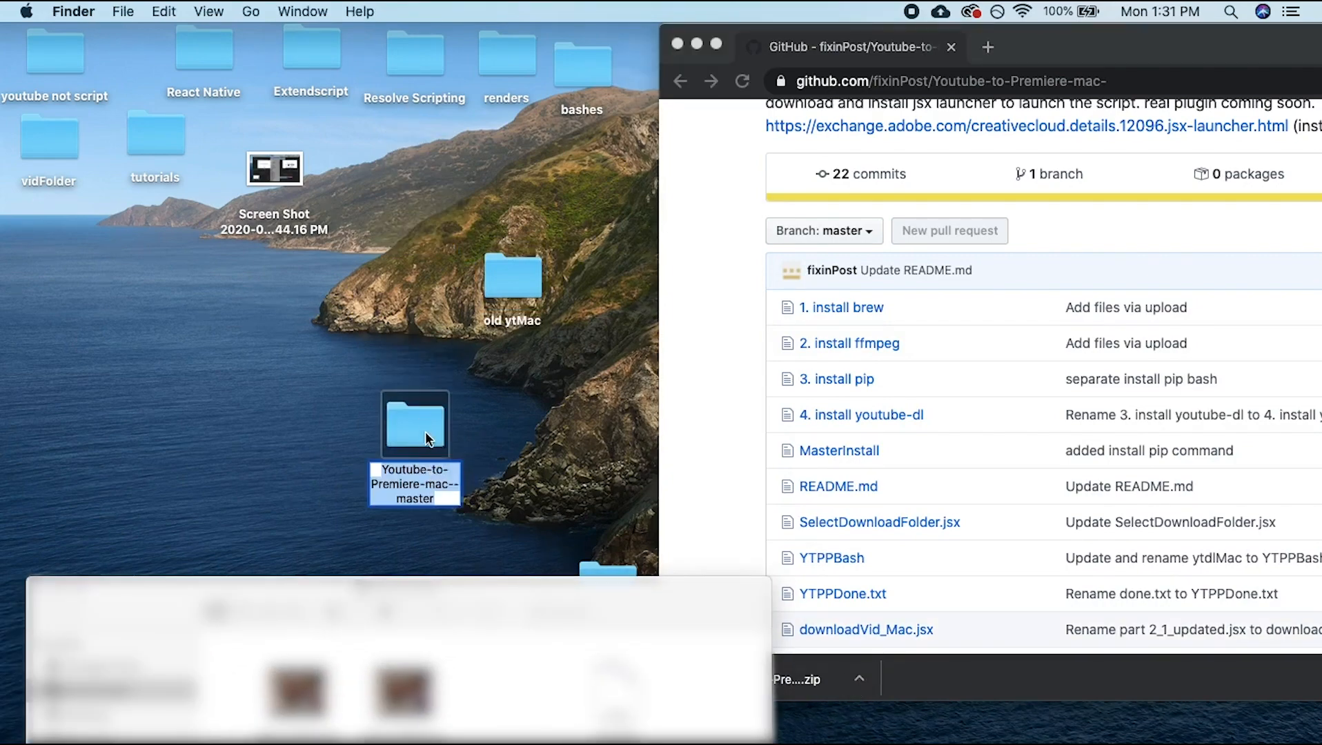
{"action": "left_click", "coordinate": [426, 439]}
{"action": "double_click", "coordinate": [426, 439]}
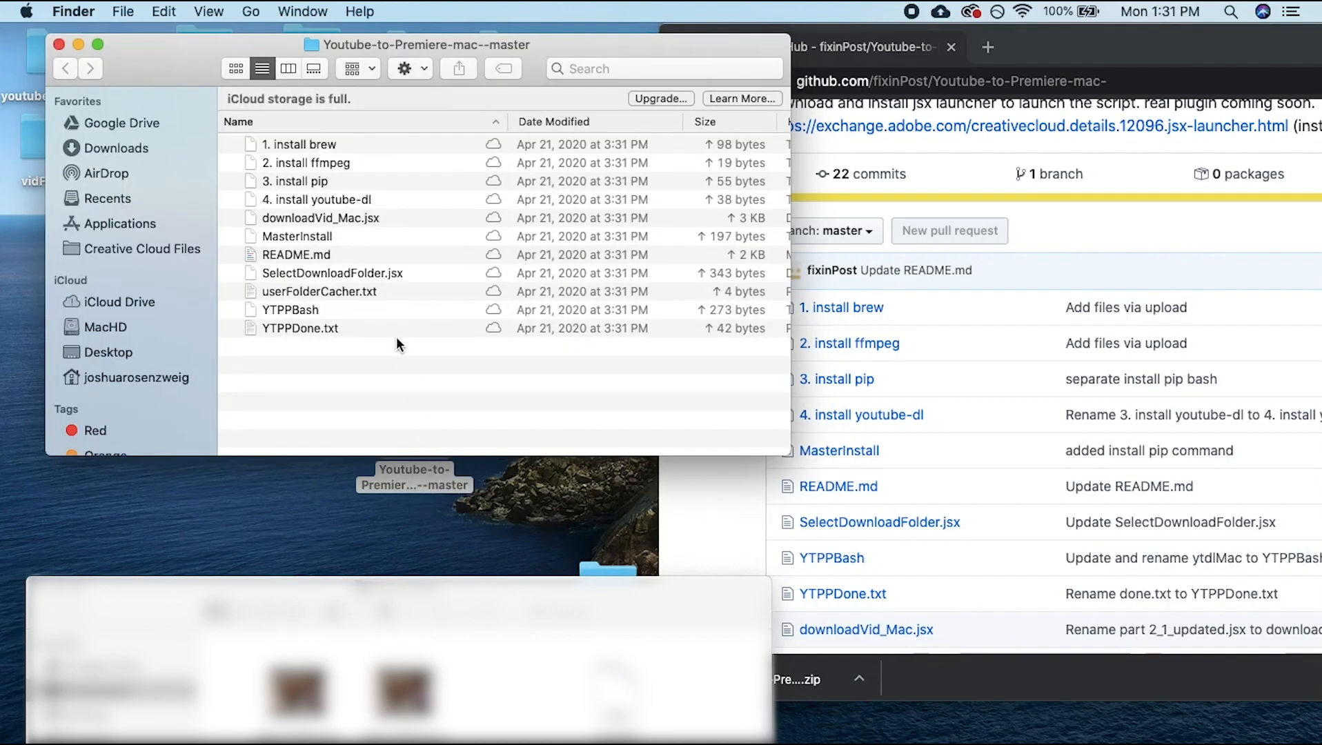
Step: Launch Terminal, replace the old session with a new shell window and place it beside the folder window
{"action": "key", "text": "super+space"}
{"action": "type", "text": "com"}
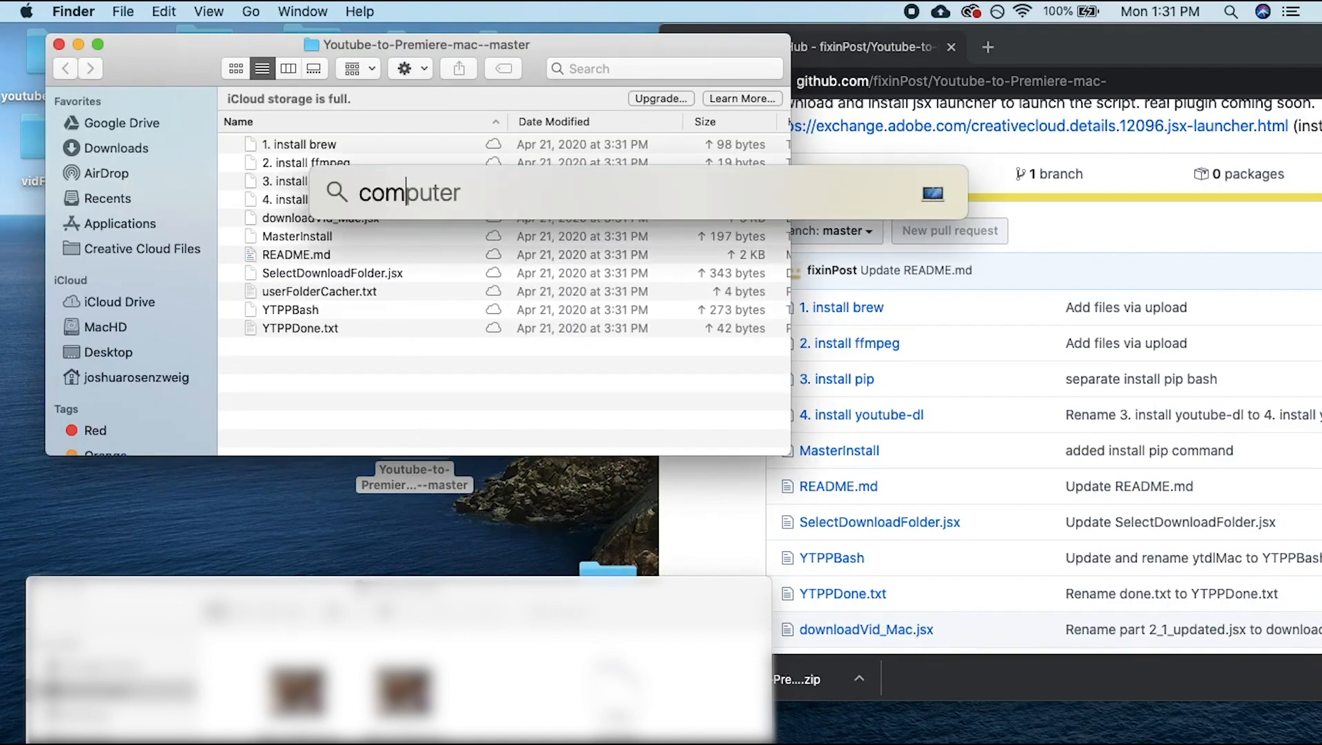
{"action": "type", "text": "mandli"}
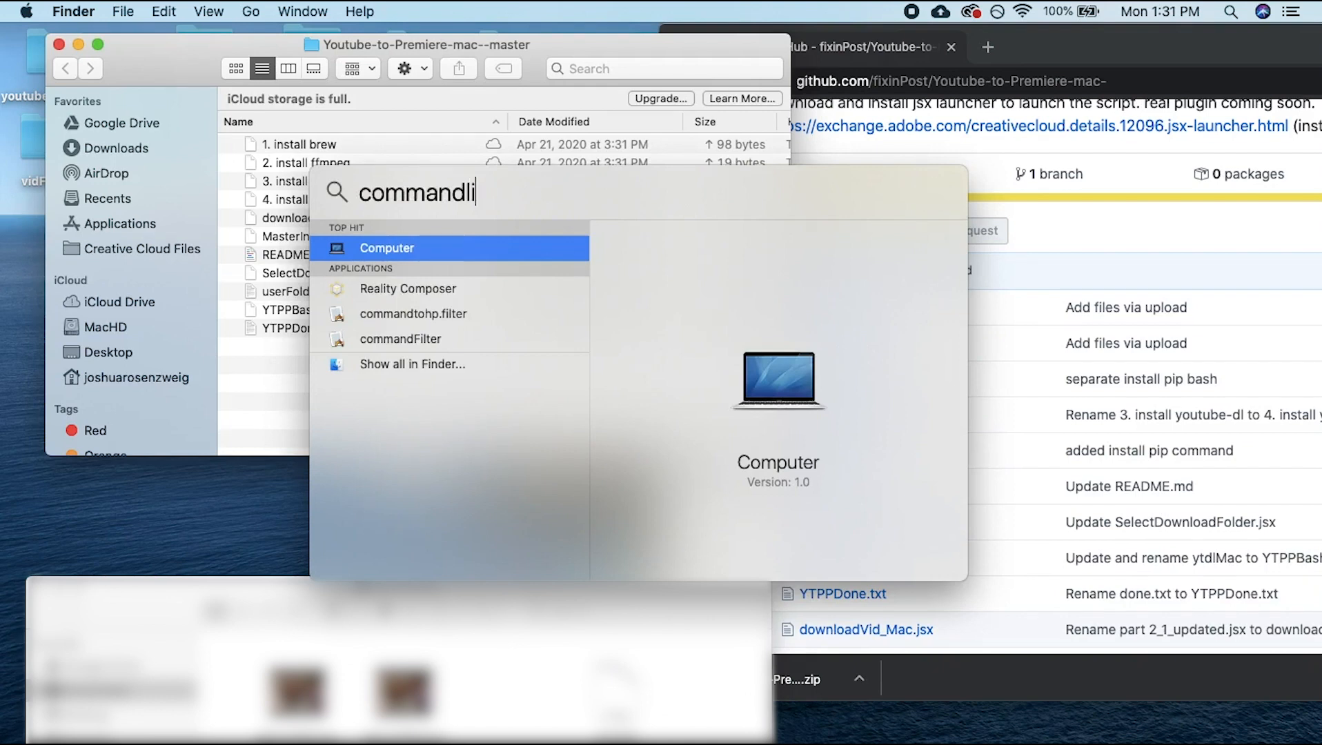
{"action": "type", "text": "erminal"}
{"action": "key", "text": "Return"}
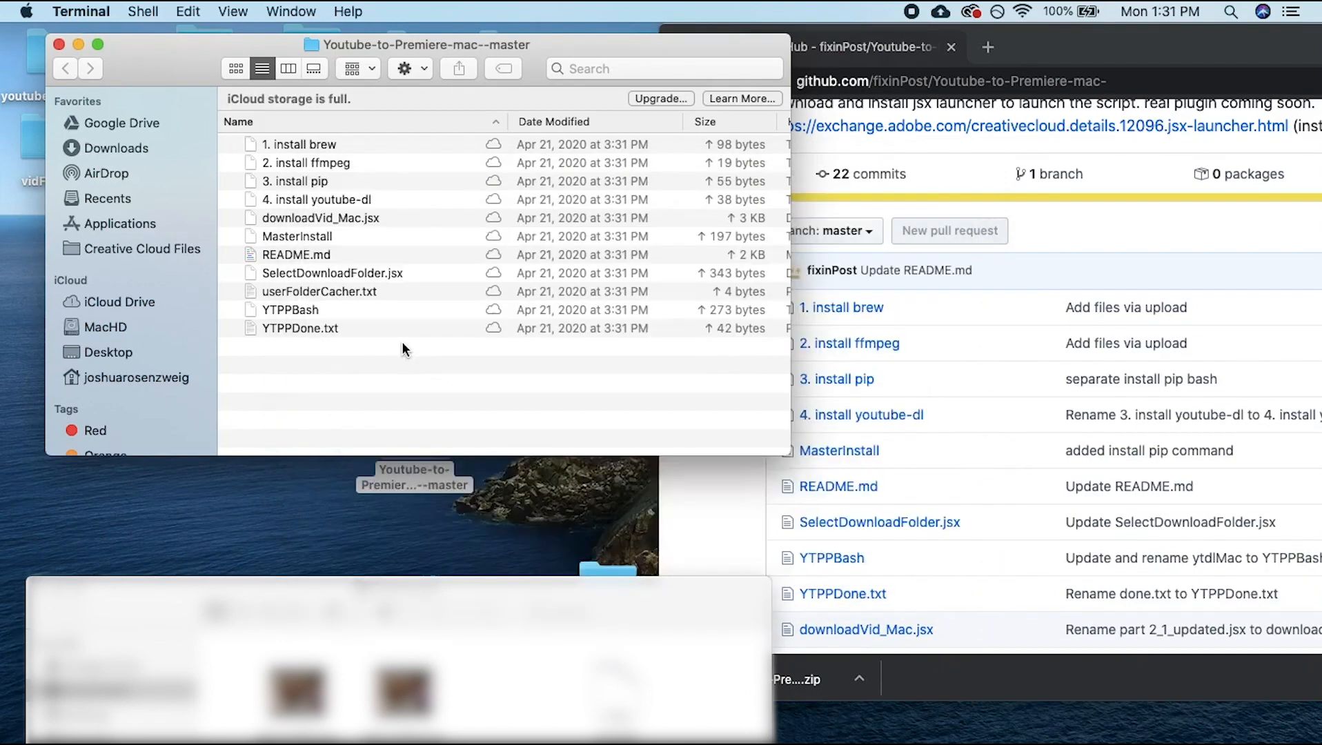
{"action": "type", "text": "chmod 277 /Users/joshuarosenzweig/Desktop/Youtube-to-Premiere-mac--master/YTPPBash μ"}
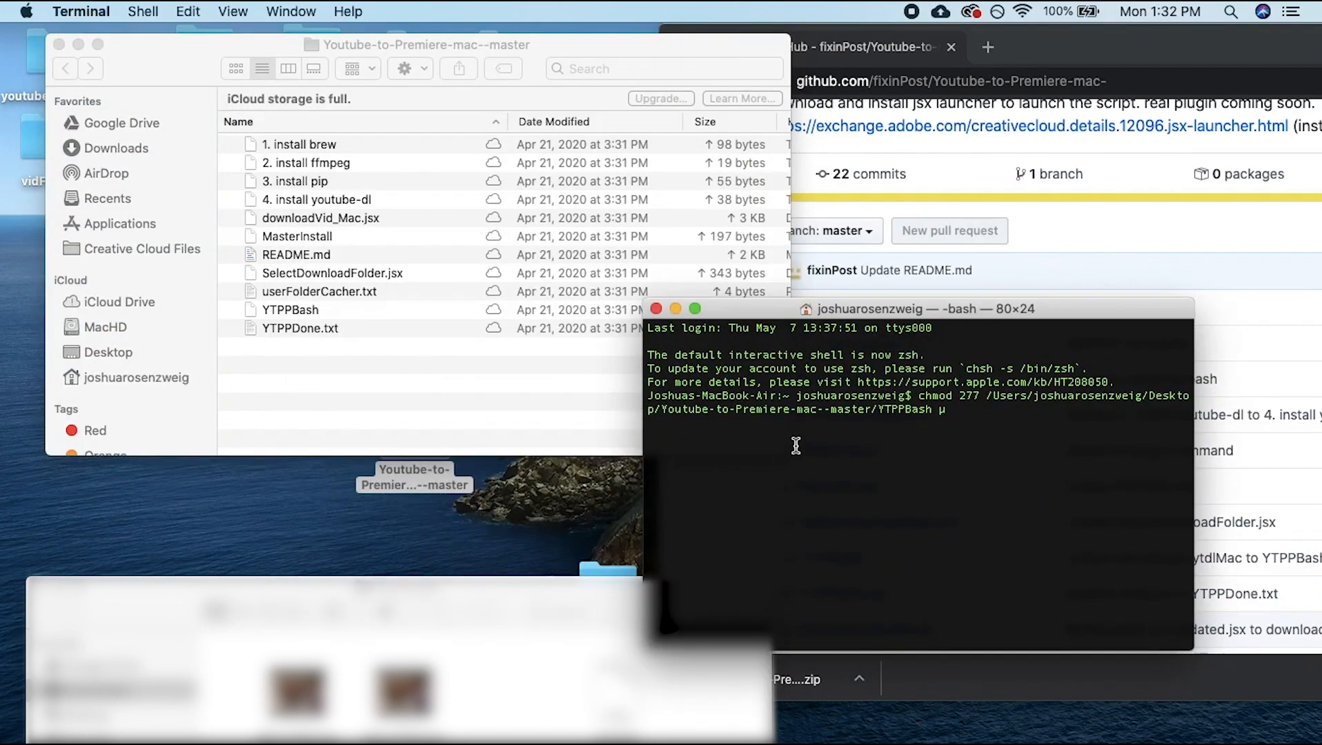
{"action": "key", "text": "super+n"}
{"action": "left_click", "coordinate": [656, 309]}
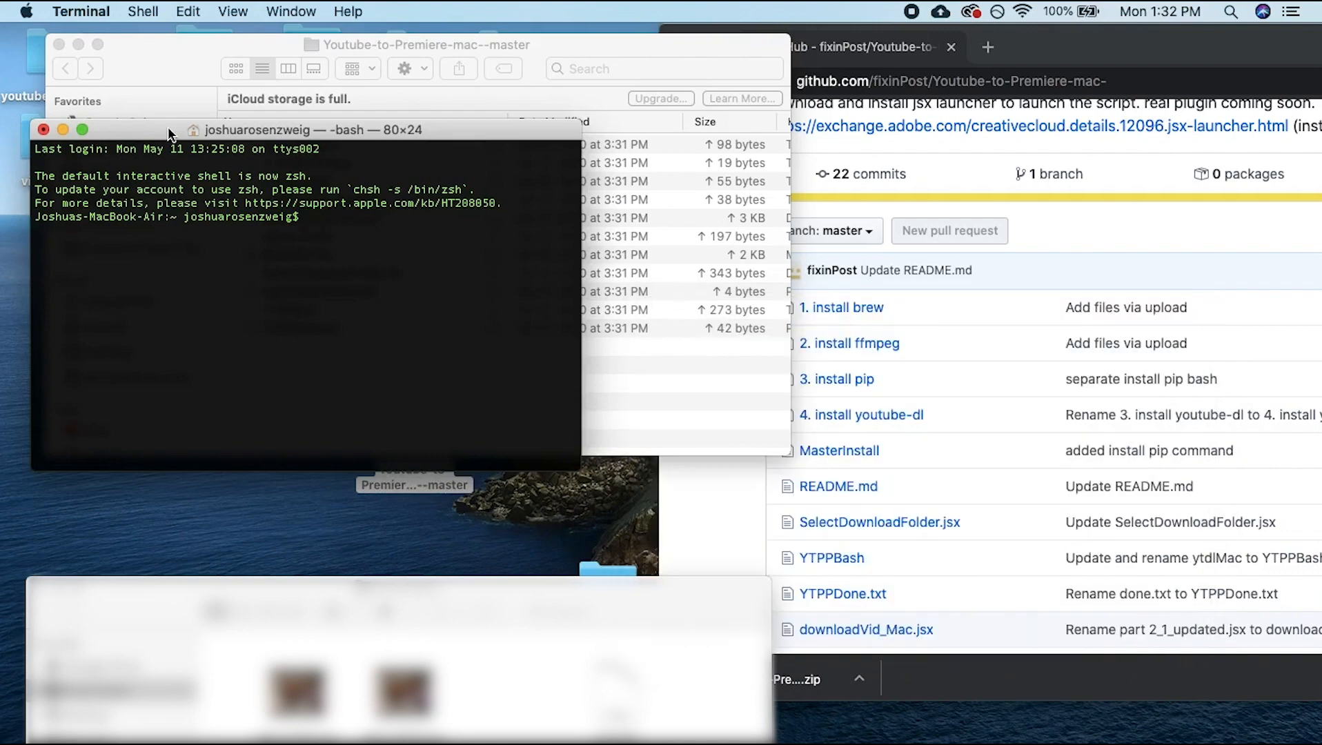
{"action": "left_click_drag", "start_coordinate": [174, 136], "coordinate": [853, 243]}
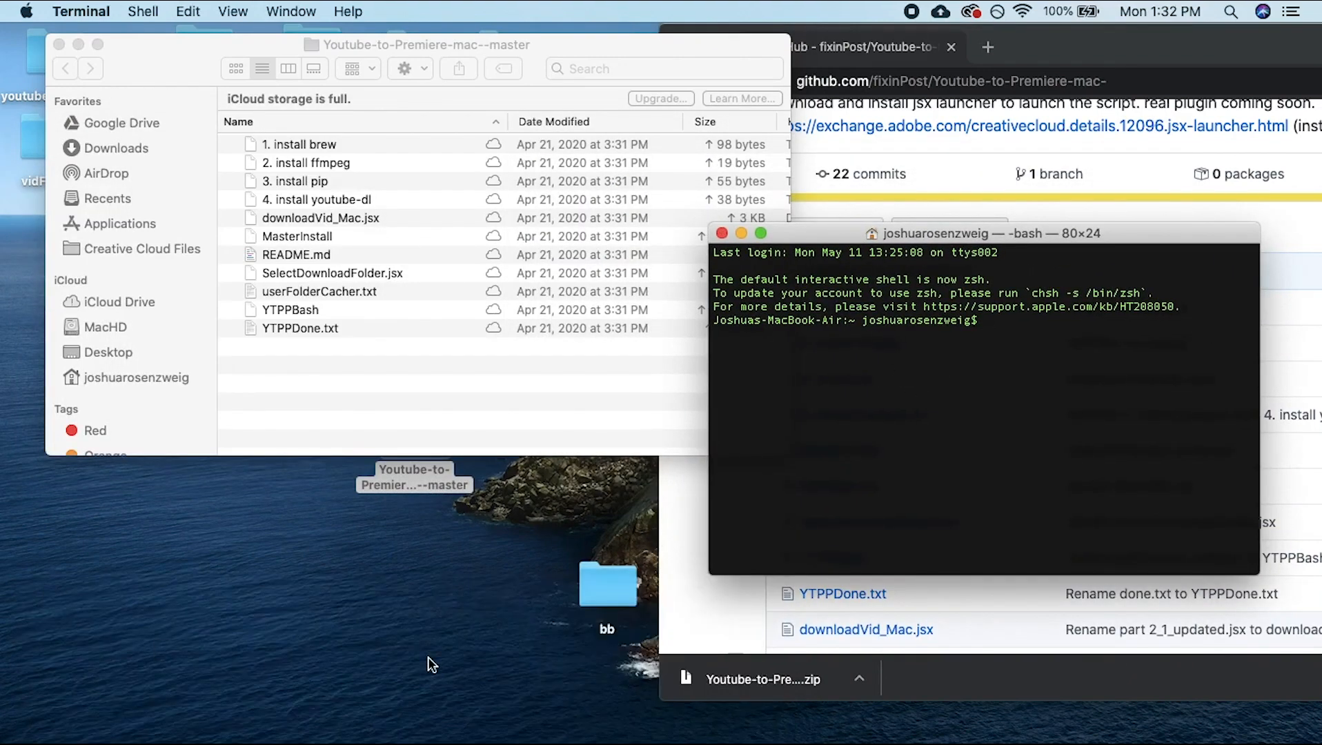
Step: Open the MasterInstall file, copy all its install commands and run them in Terminal
{"action": "left_click", "coordinate": [330, 237]}
{"action": "double_click", "coordinate": [330, 237]}
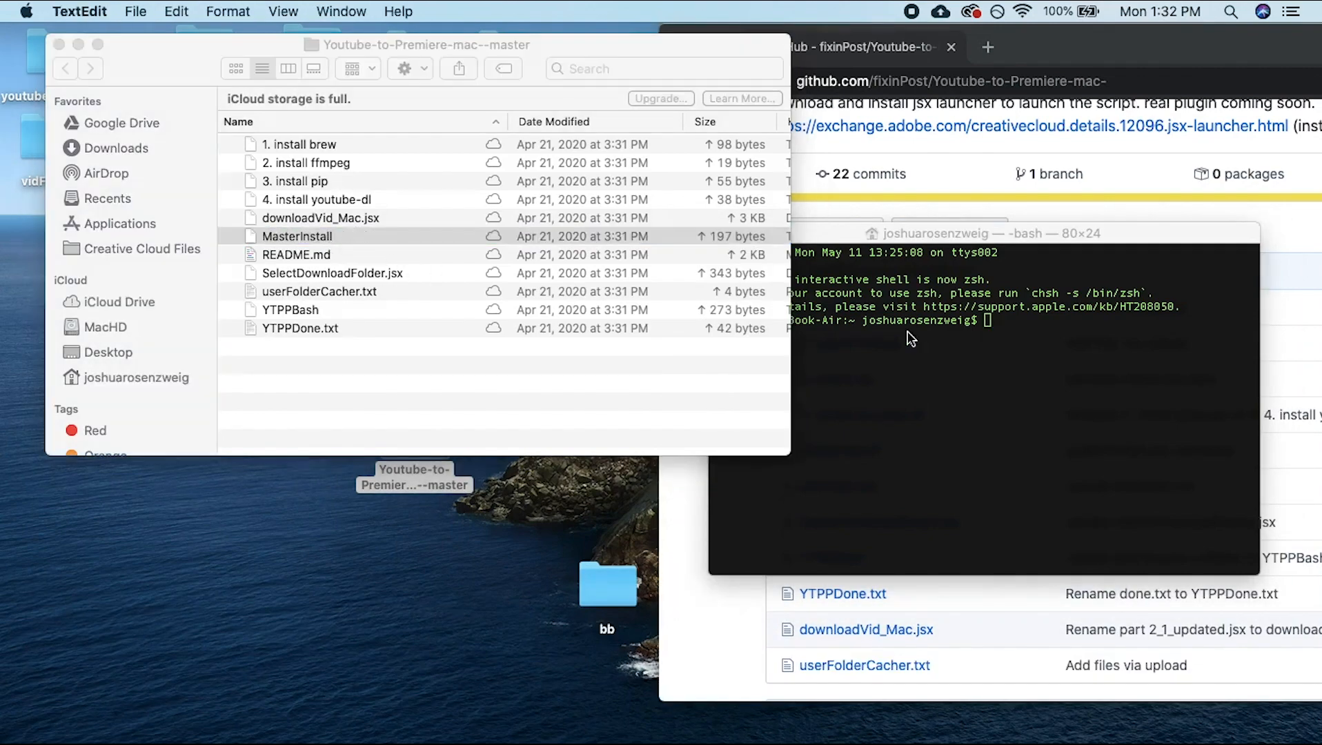
{"action": "left_click", "coordinate": [933, 402]}
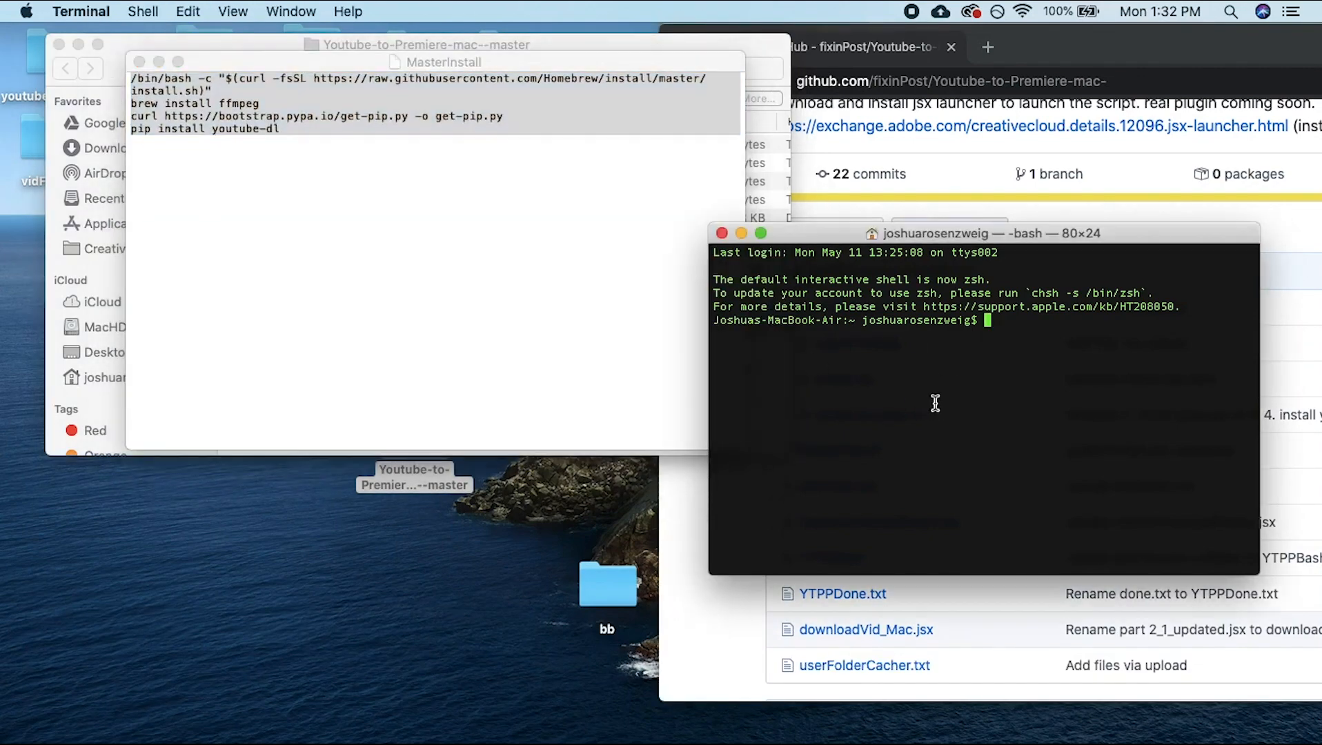
{"action": "type", "text": "/bin/bash -c \"$(curl -fsSL https://raw.githubusercontent.com/Homebrew/install/master/install.sh)\" brew install ffmpeg curl https://bootstrap.pypa.io/get-pip.py -o get-pip.py pip install youtube-dl"}
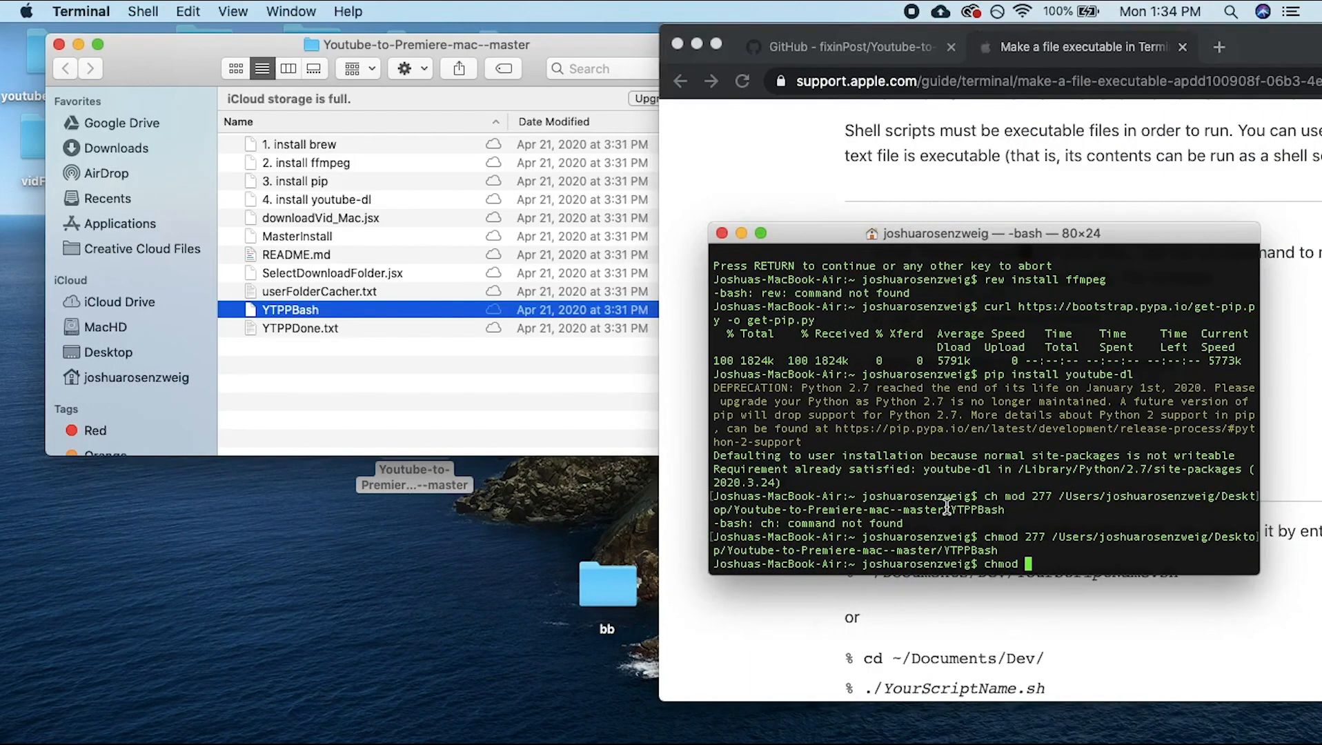
Step: Run chmod 755 on the YTPPBash file from the extracted folder to make it executable
{"action": "type", "text": "7f"}
{"action": "key", "text": "BackSpace"}
{"action": "type", "text": "55"}
{"action": "left_click_drag", "start_coordinate": [354, 310], "coordinate": [1169, 559]}
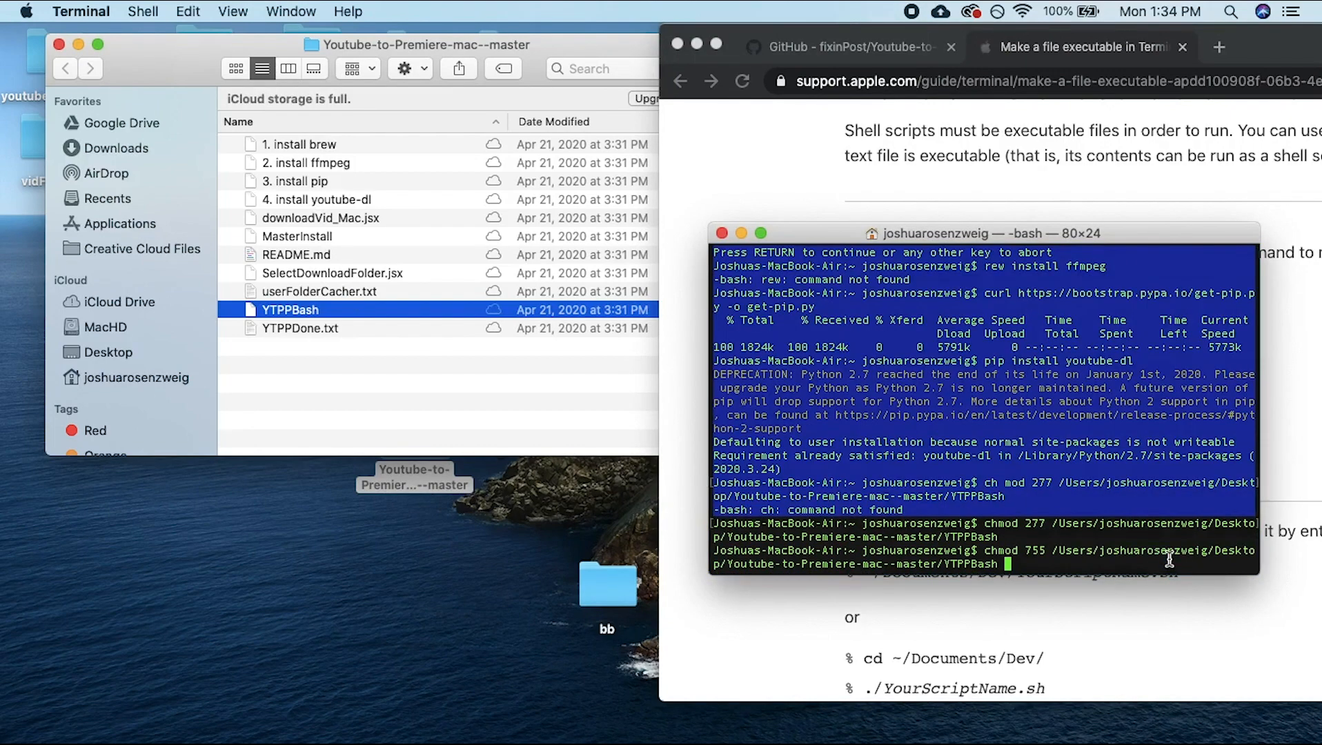
{"action": "key", "text": "Return"}
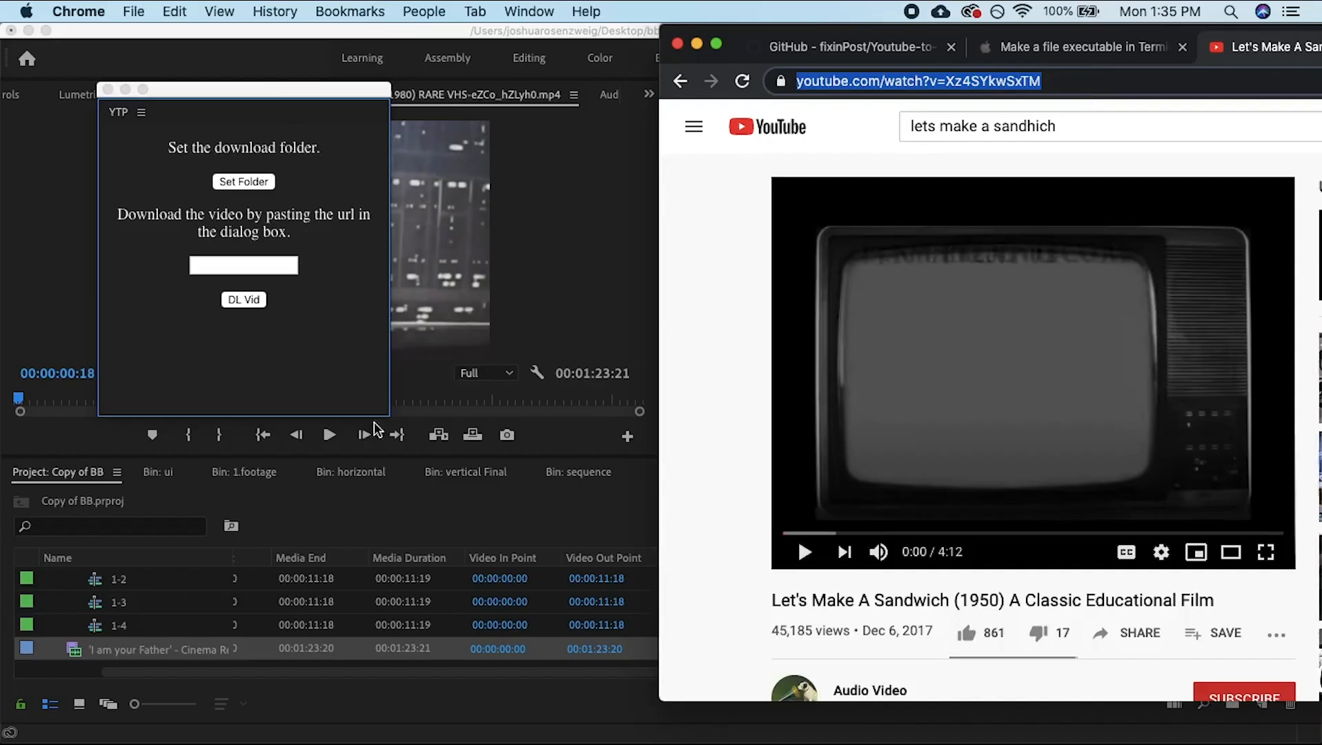
{"action": "left_click", "coordinate": [259, 274]}
{"action": "left_click", "coordinate": [258, 273]}
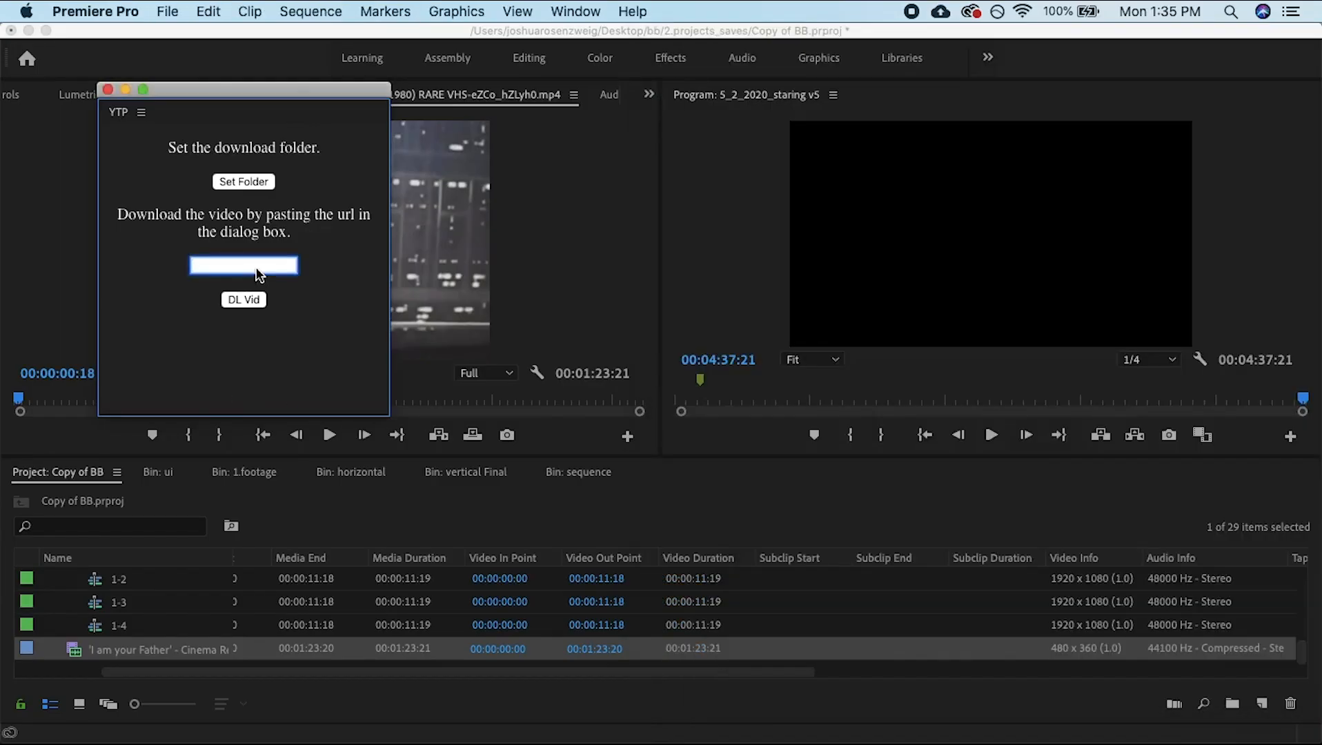
{"action": "type", "text": "https://www.youtube.com/watch?v=Xz4SYkwSxTM"}
{"action": "left_click", "coordinate": [259, 299]}
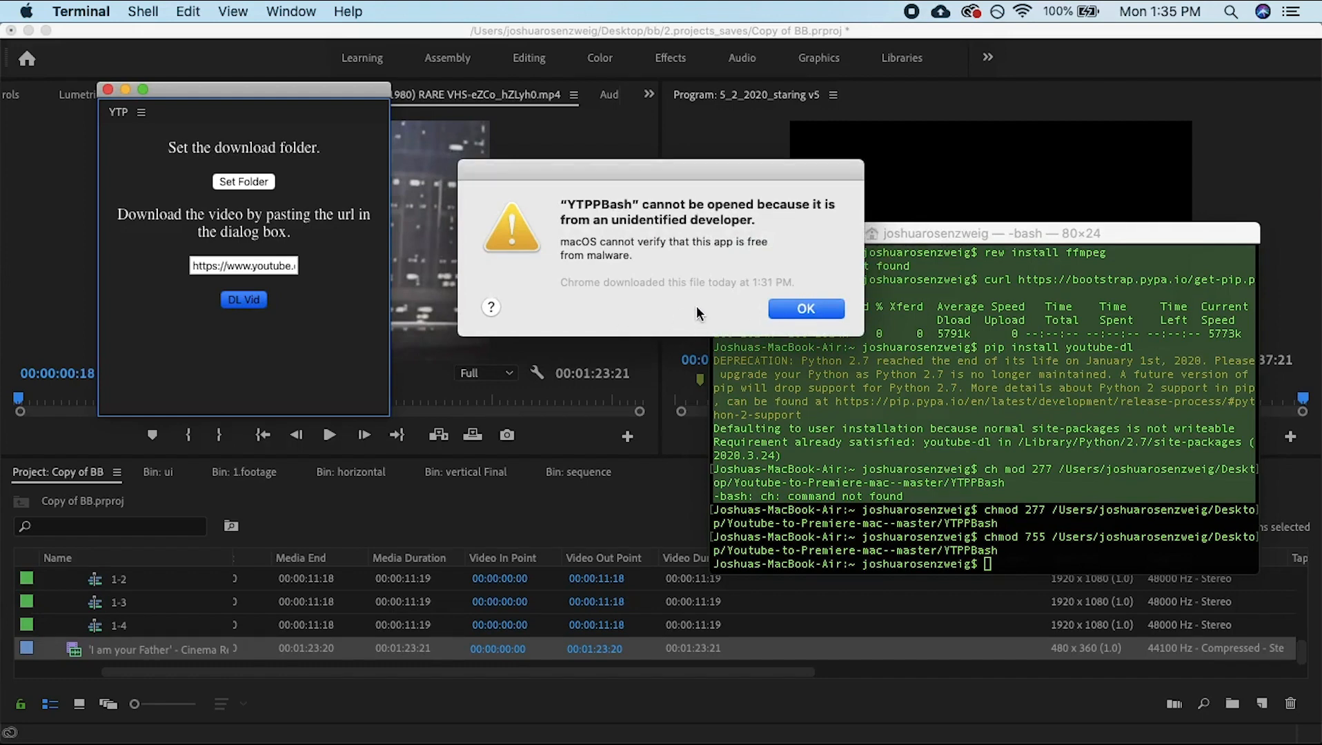
{"action": "left_click", "coordinate": [793, 309]}
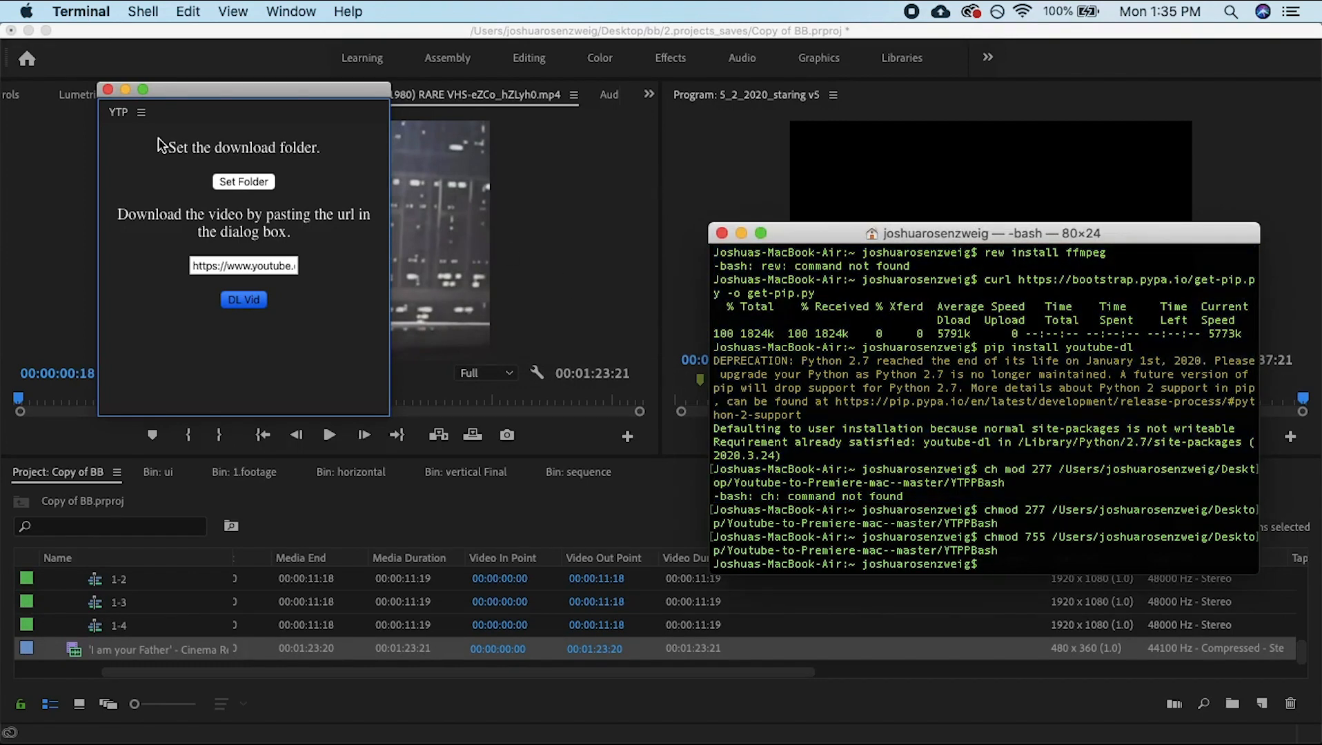
Step: Allow YTPPBash to open through the macOS Security & Privacy settings, and terminate the Terminal session it starts
{"action": "left_click", "coordinate": [159, 145]}
{"action": "left_click", "coordinate": [26, 11]}
{"action": "left_click", "coordinate": [114, 58]}
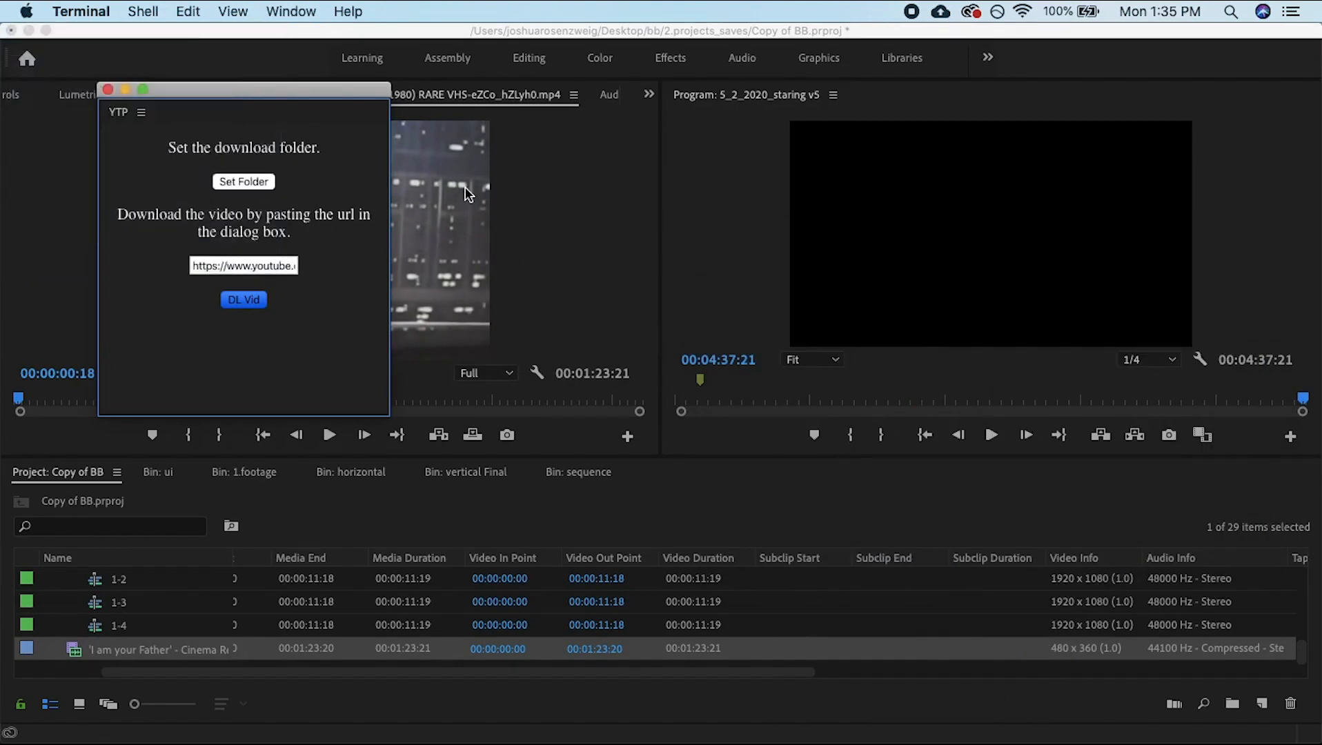
{"action": "left_click", "coordinate": [623, 403]}
{"action": "left_click", "coordinate": [429, 41]}
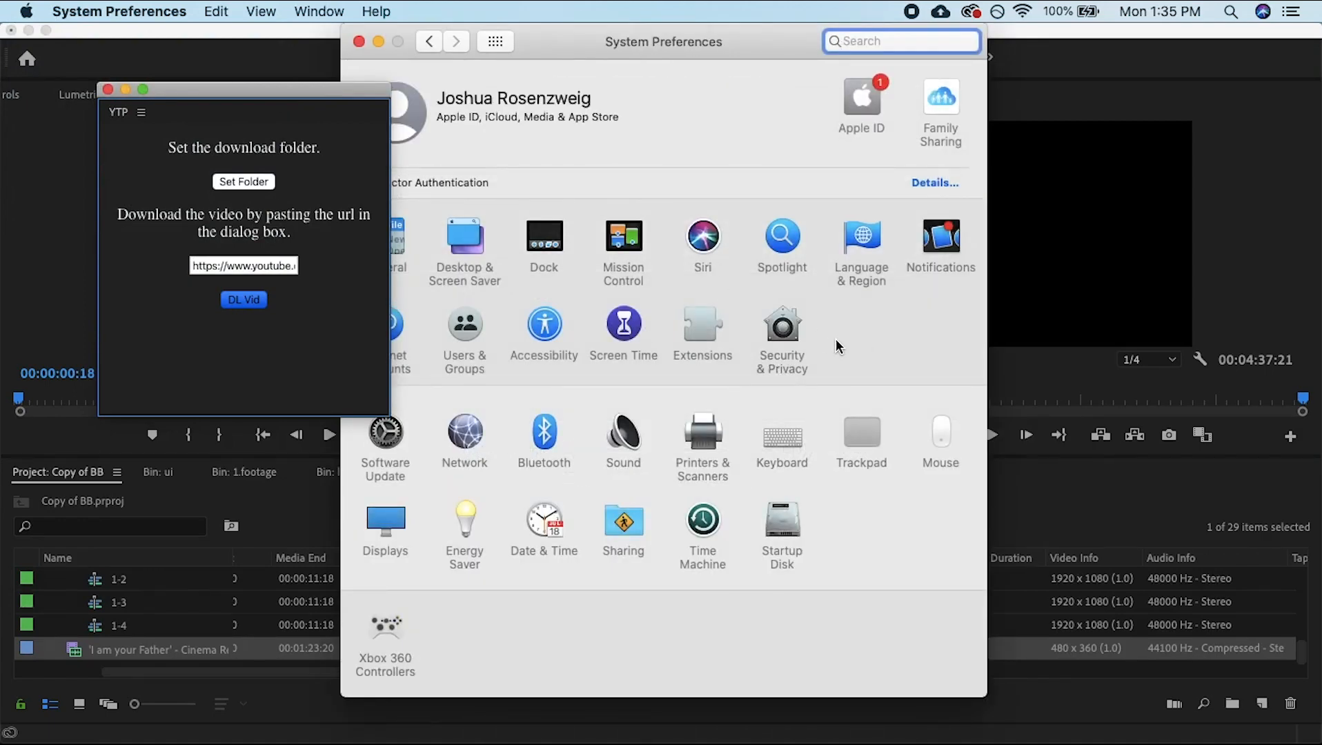
{"action": "left_click", "coordinate": [782, 331]}
{"action": "left_click", "coordinate": [897, 416]}
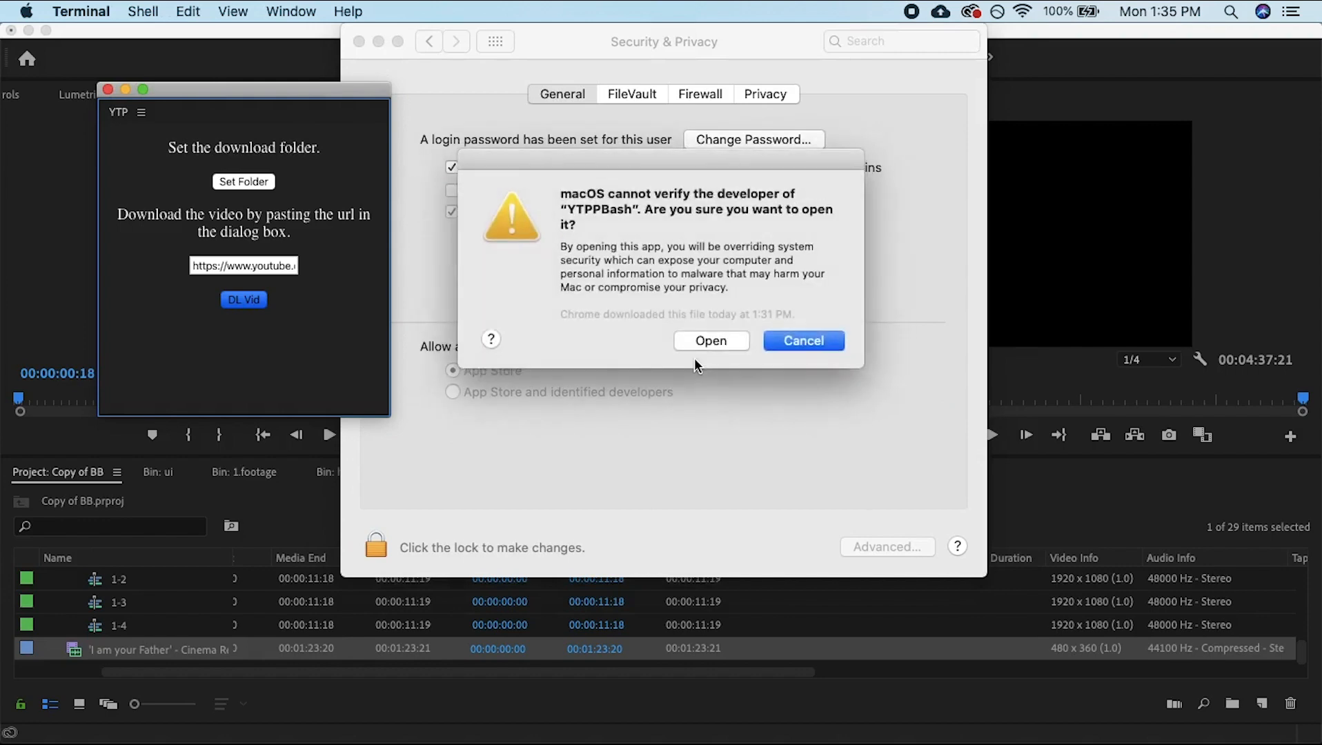
{"action": "left_click", "coordinate": [732, 342]}
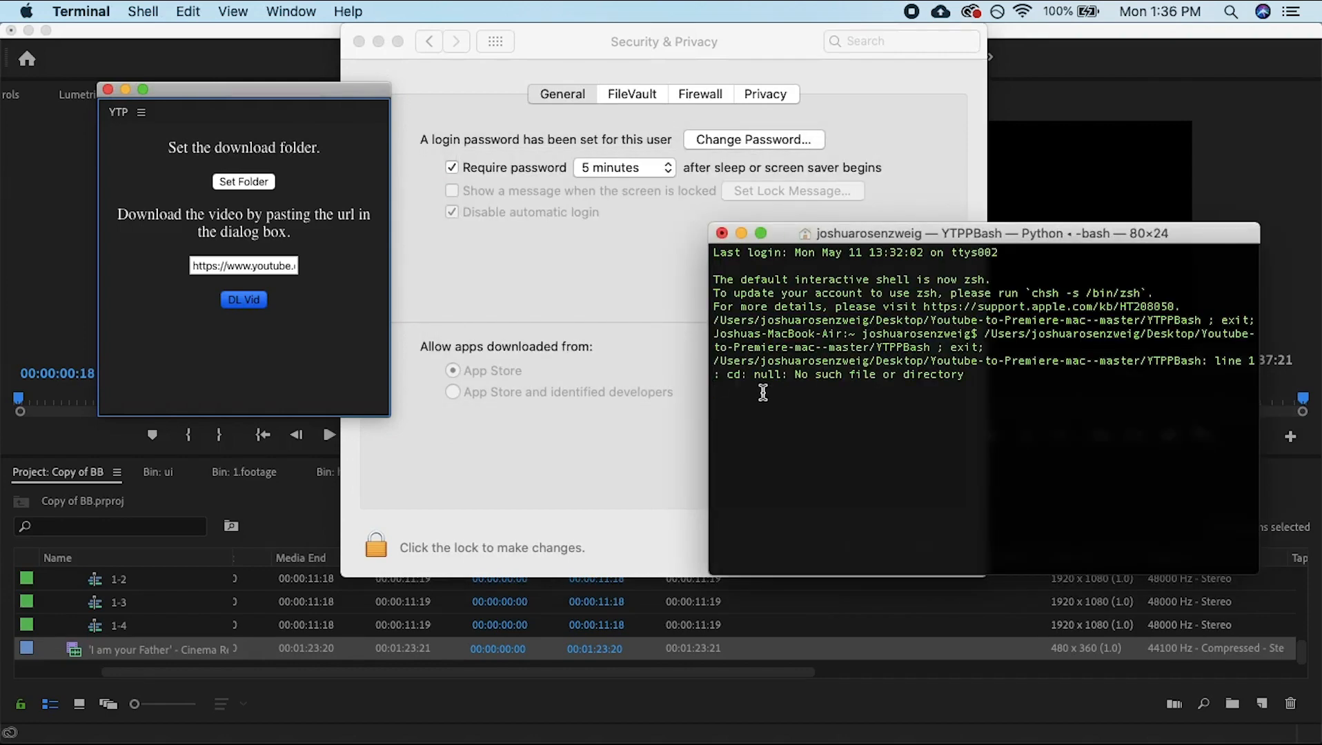
{"action": "left_click", "coordinate": [723, 233]}
{"action": "left_click", "coordinate": [1092, 347]}
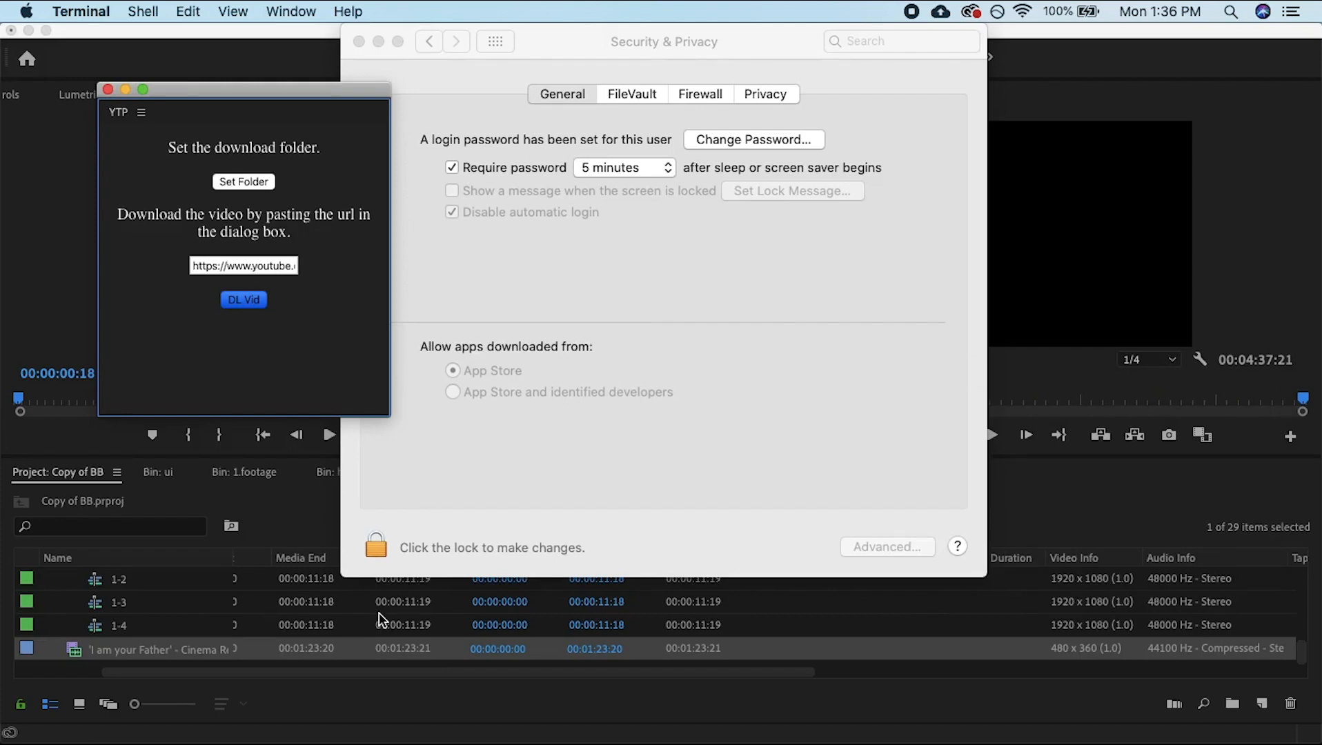
Step: Open YTPPDone.txt from the Youtube-to-Premiere-mac--master folder in Finder, enter the placeholder text "ododosdodos" and save the file
{"action": "key", "text": "super+Tab"}
{"action": "key", "text": "super+Tab"}
{"action": "key", "text": "super+Tab"}
{"action": "key", "text": "super+Tab"}
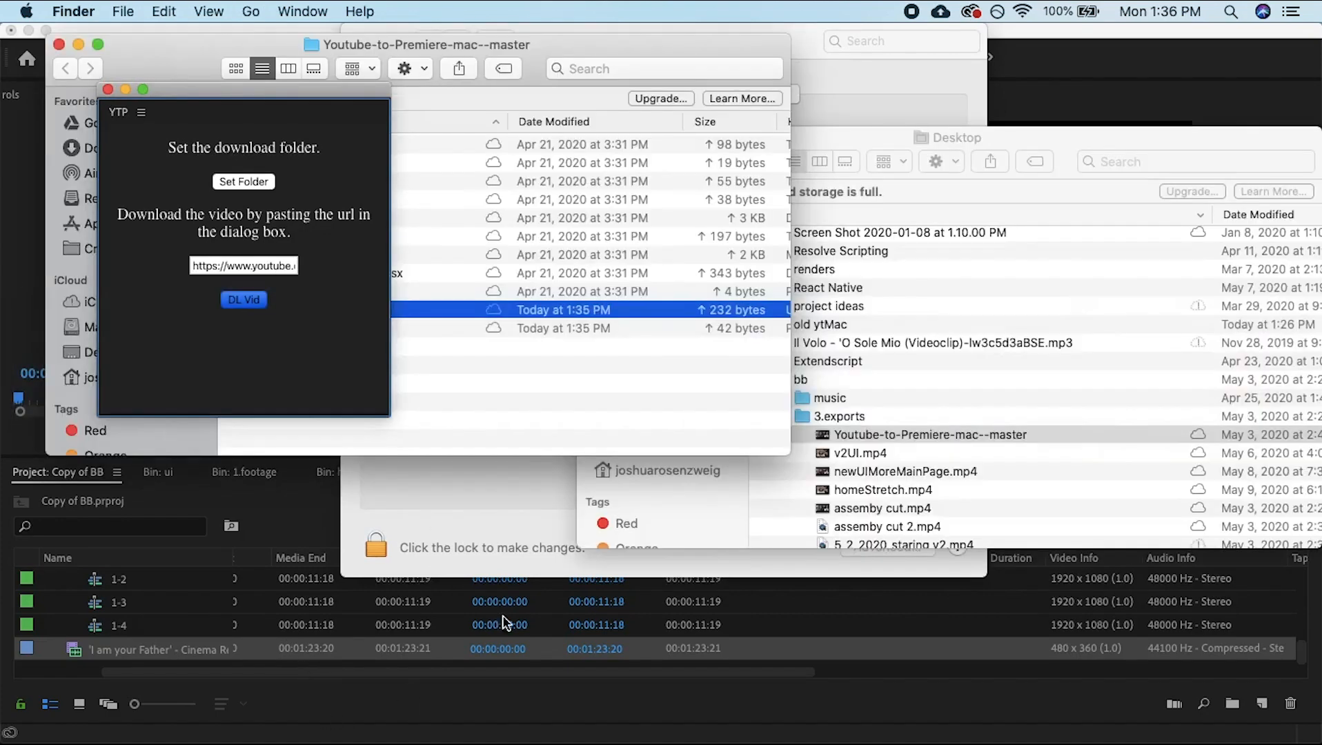
{"action": "left_click", "coordinate": [566, 363]}
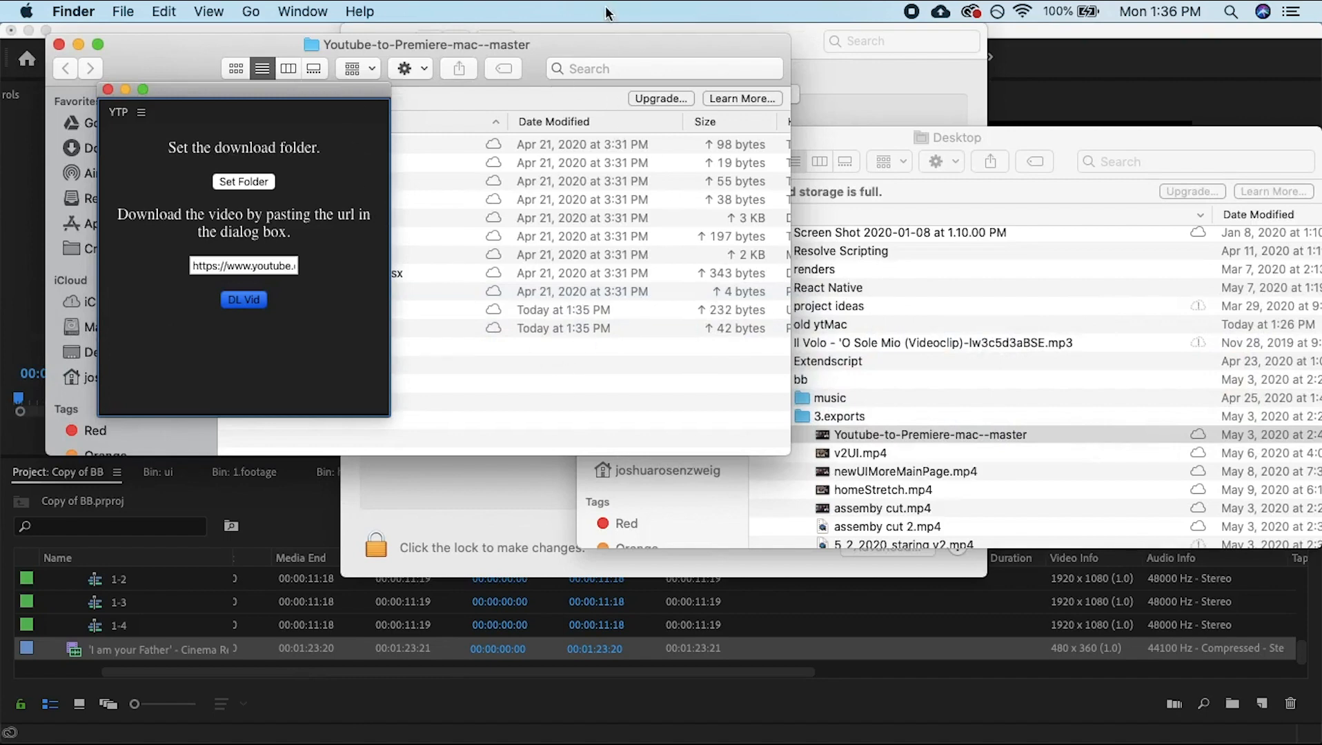
{"action": "left_click_drag", "start_coordinate": [624, 48], "coordinate": [1255, 136]}
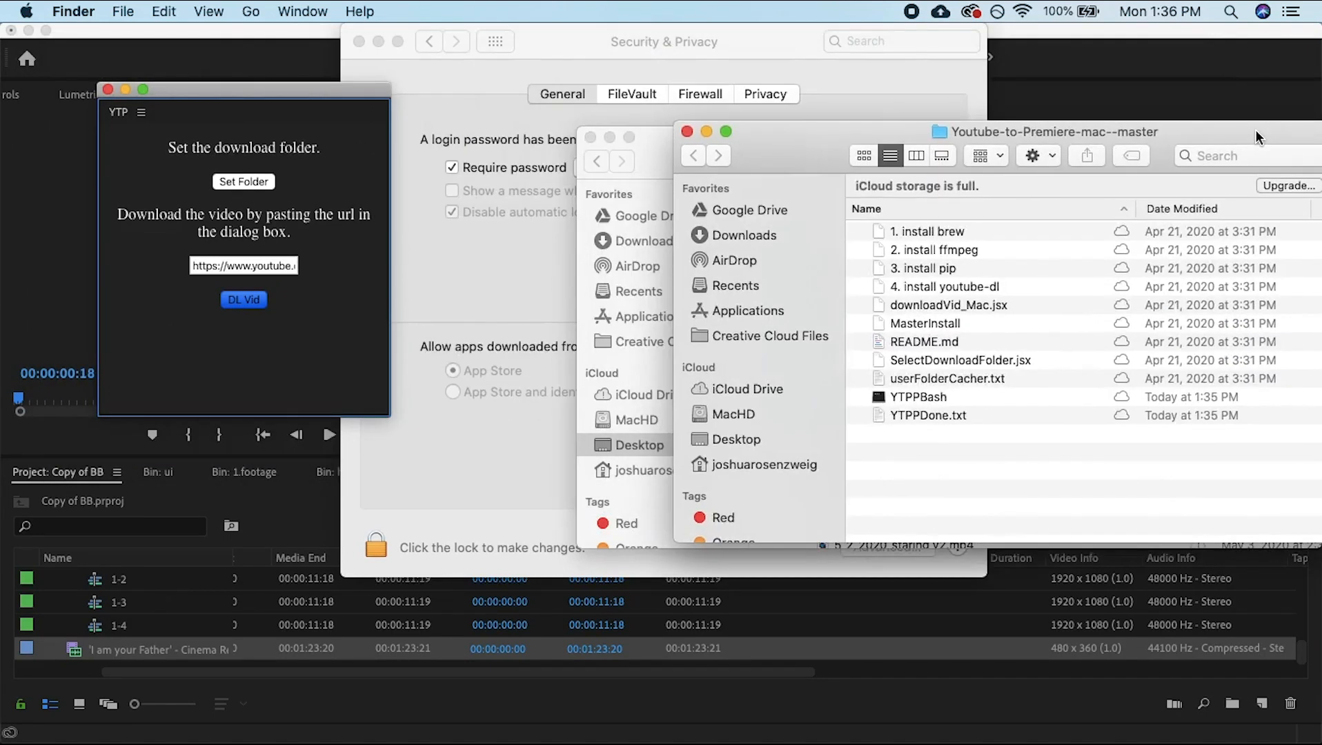
{"action": "double_click", "coordinate": [950, 416]}
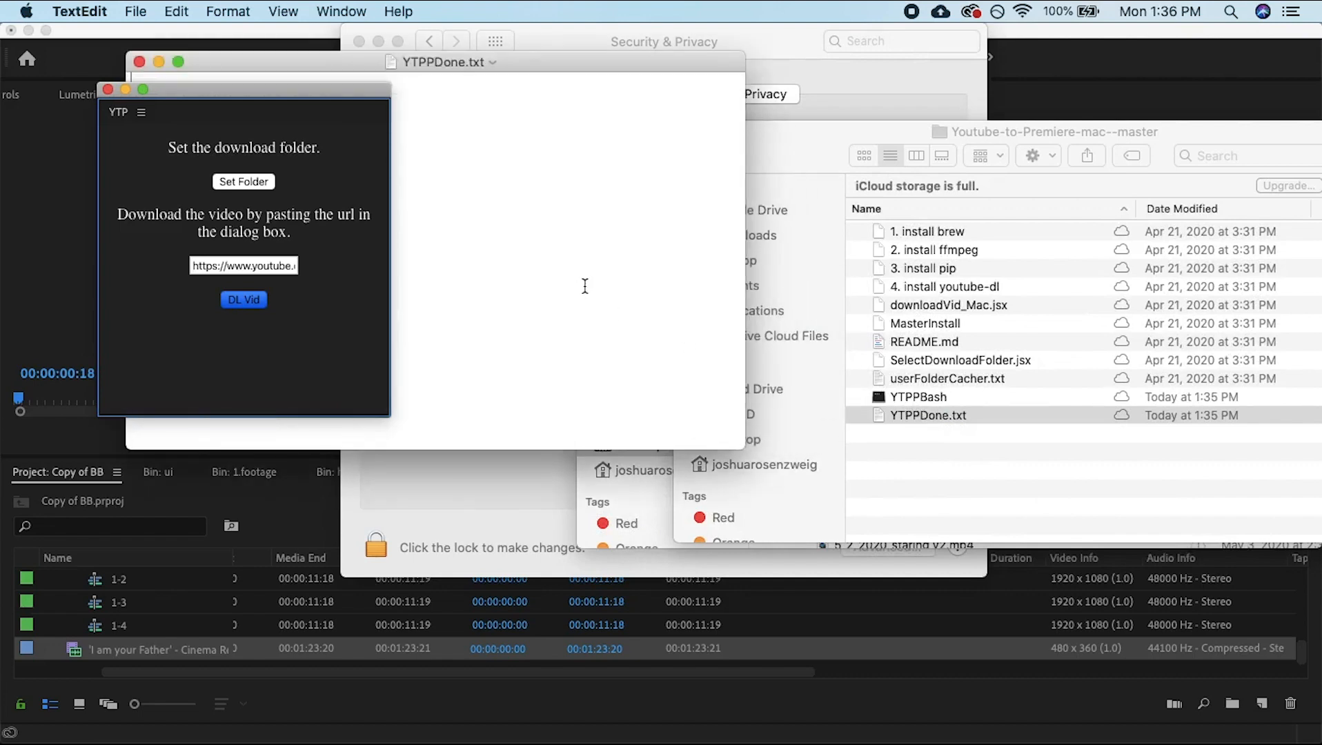
{"action": "type", "text": "ododosdodos"}
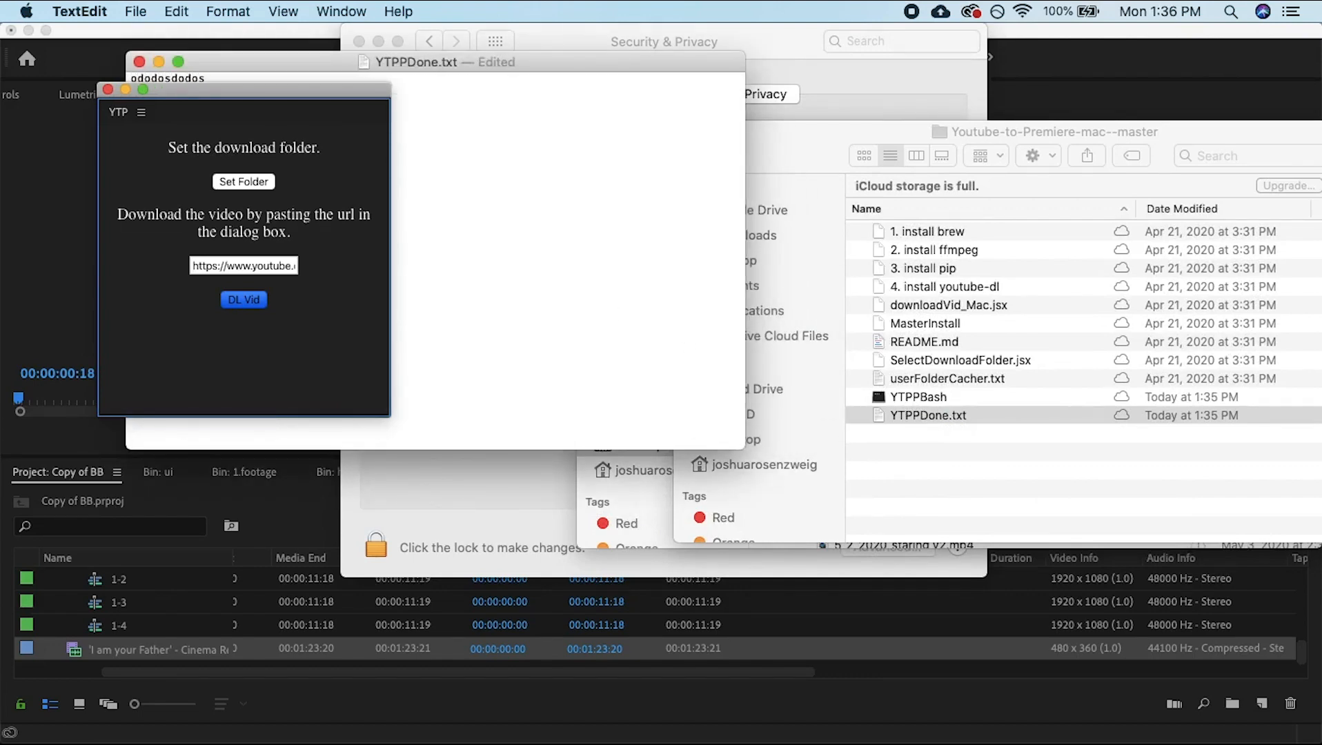
{"action": "key", "text": "super+s"}
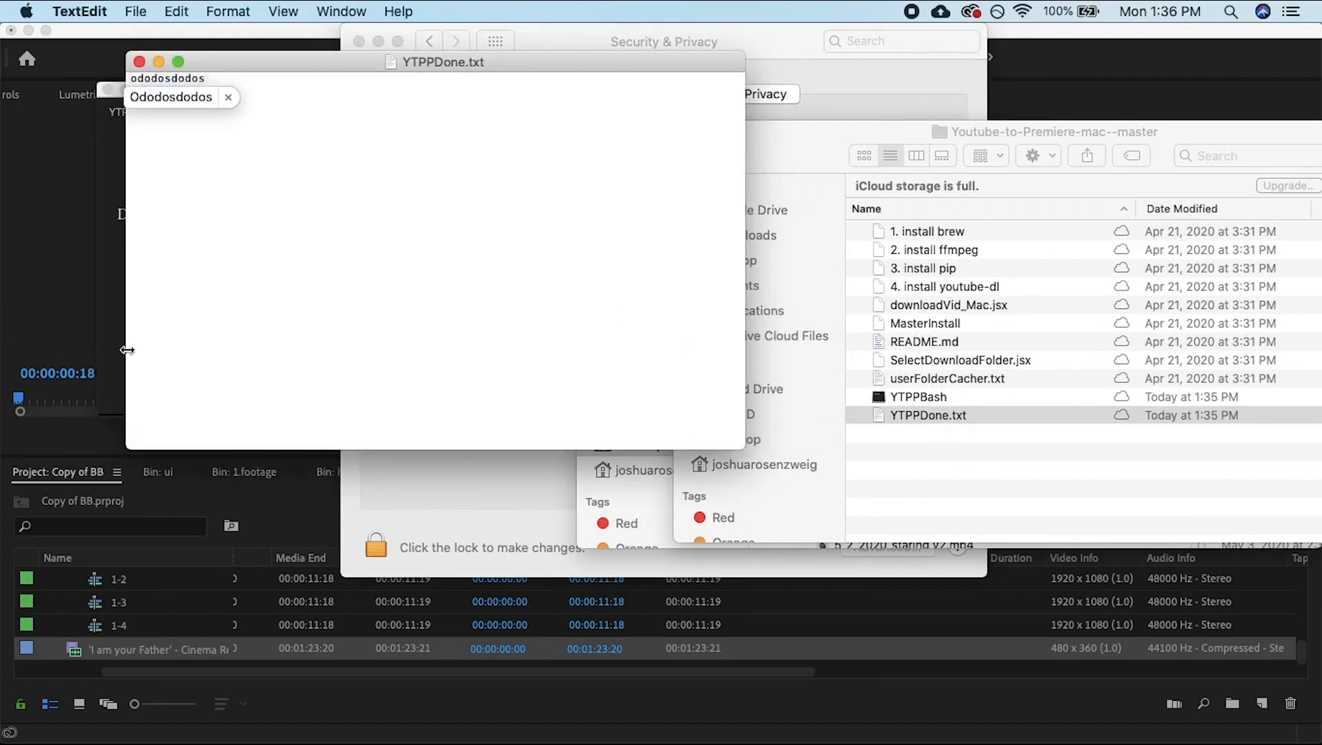
Step: Switch back to Premiere Pro, set the YTP download folder to vidFolder on the Desktop and start the video download
{"action": "left_click", "coordinate": [29, 274]}
{"action": "key", "text": "super+Tab"}
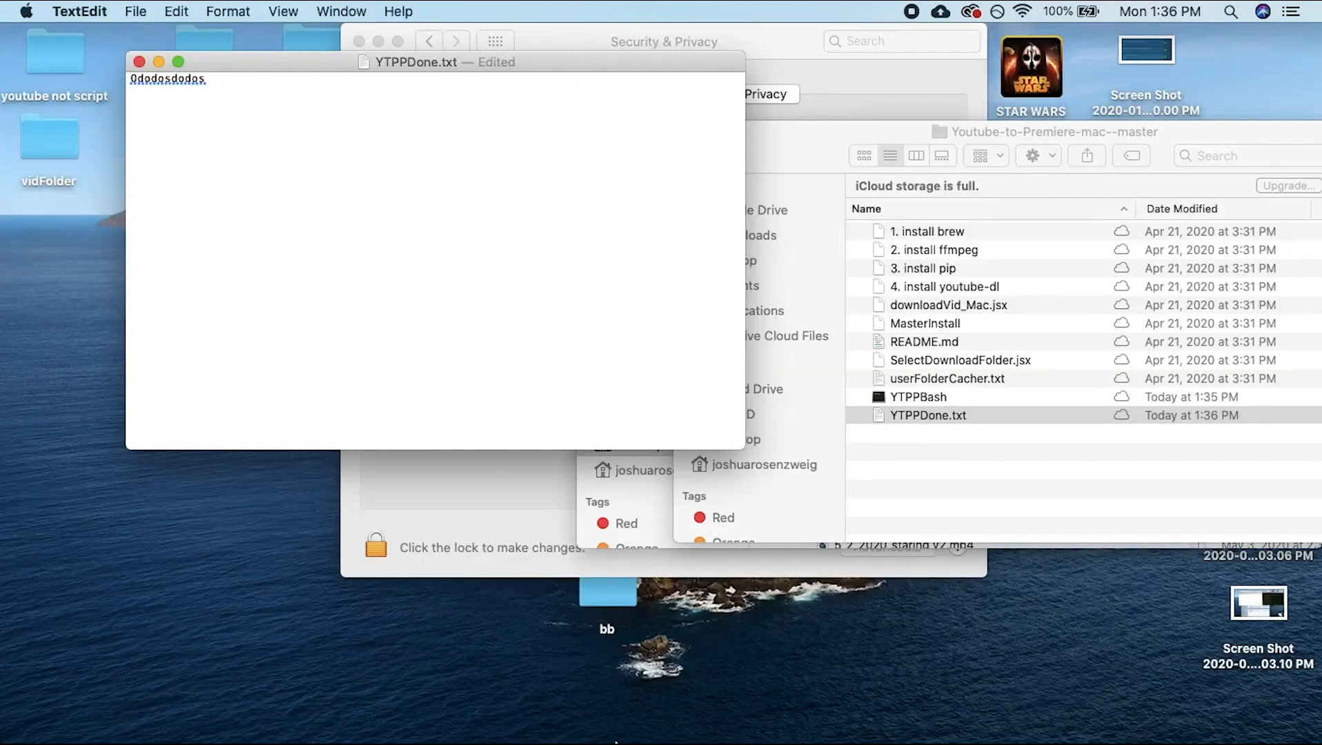
{"action": "mouse_move", "coordinate": [617, 742]}
{"action": "left_click", "coordinate": [576, 711]}
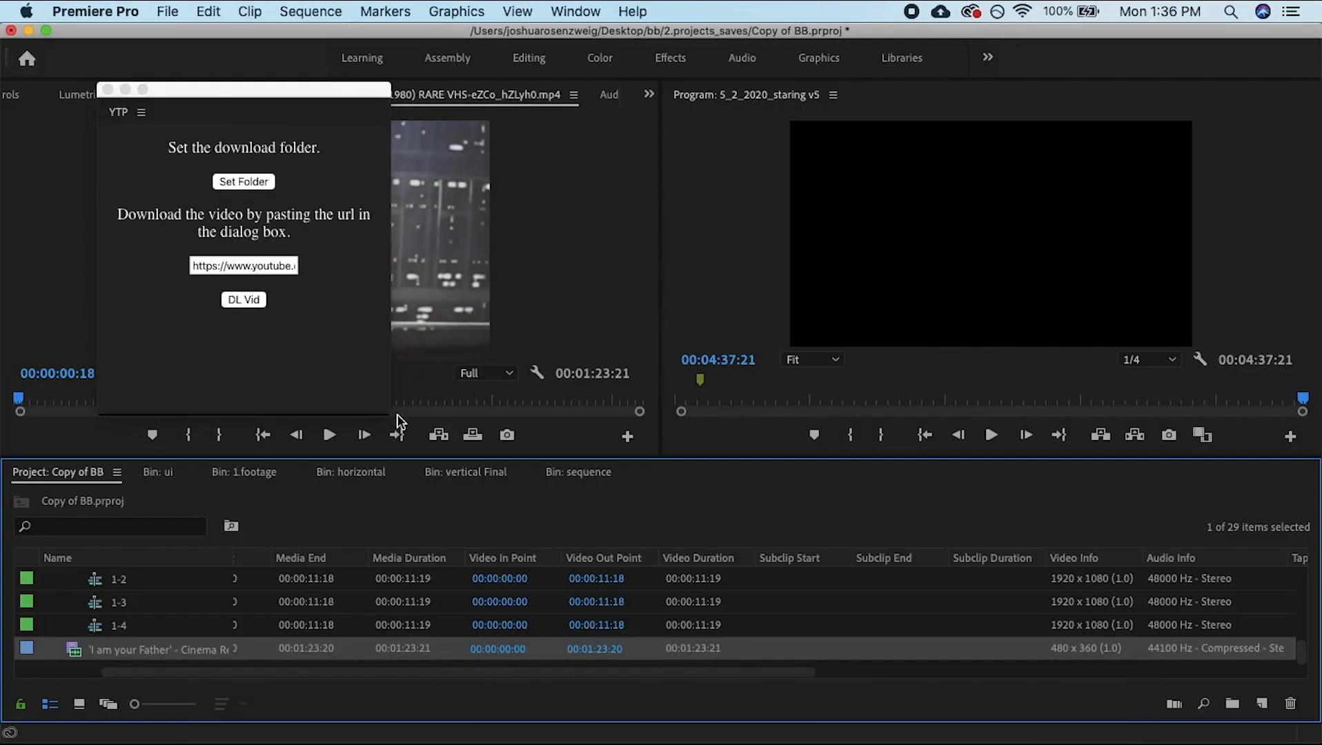
{"action": "left_click", "coordinate": [255, 301]}
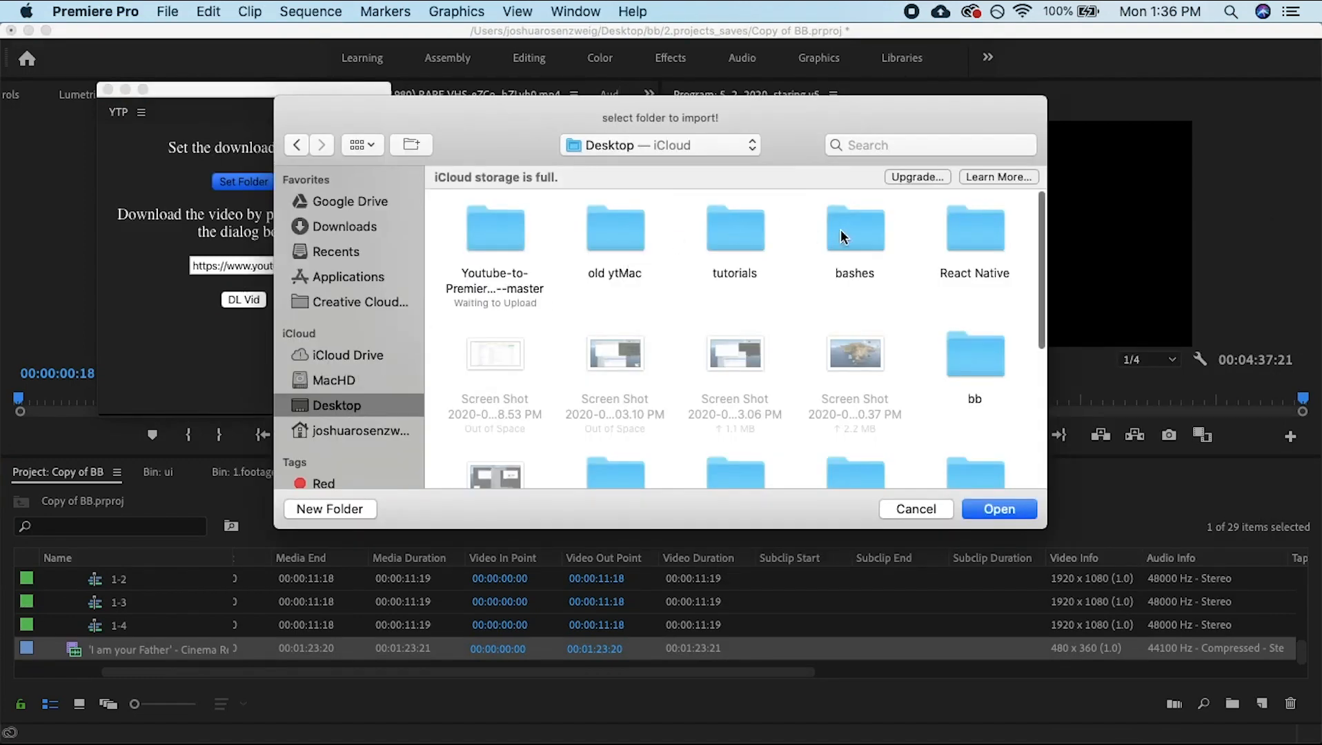
{"action": "scroll", "coordinate": [777, 329], "scroll_direction": "down", "scroll_amount": 5}
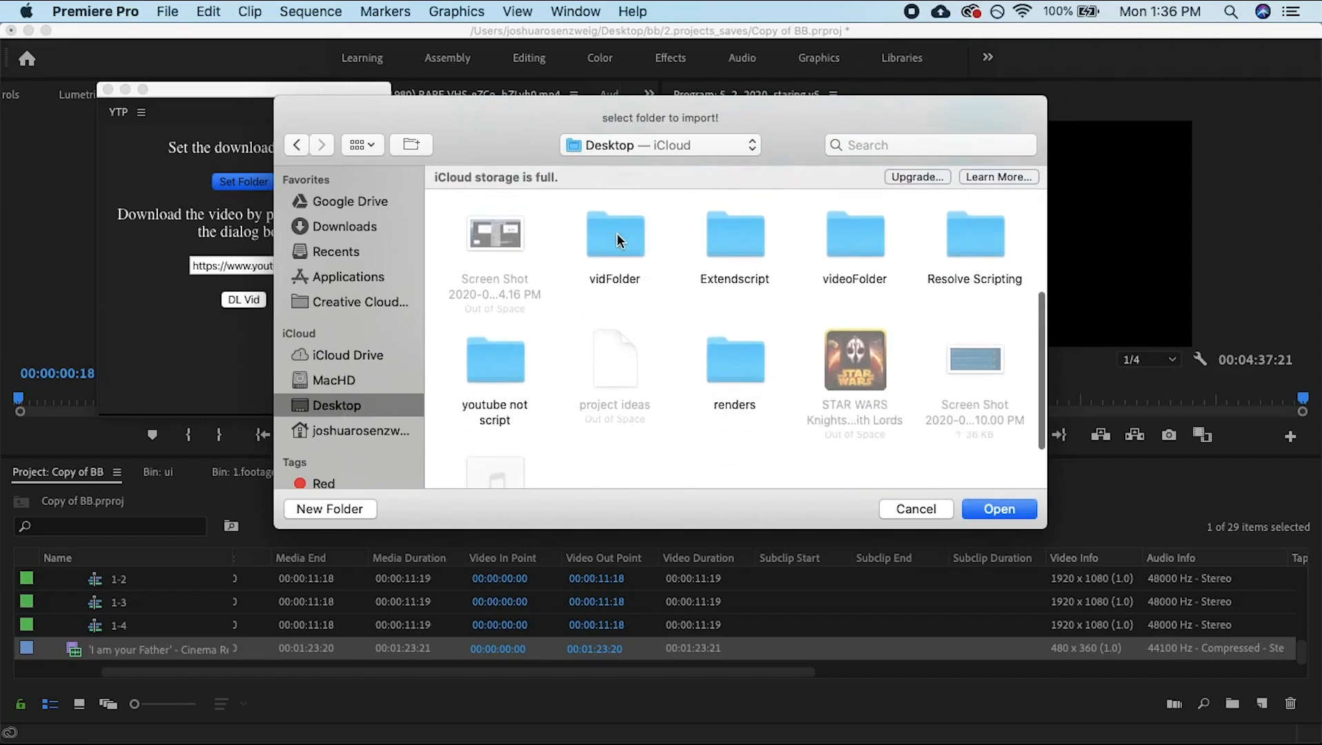
{"action": "left_click", "coordinate": [617, 233]}
{"action": "left_click", "coordinate": [994, 510]}
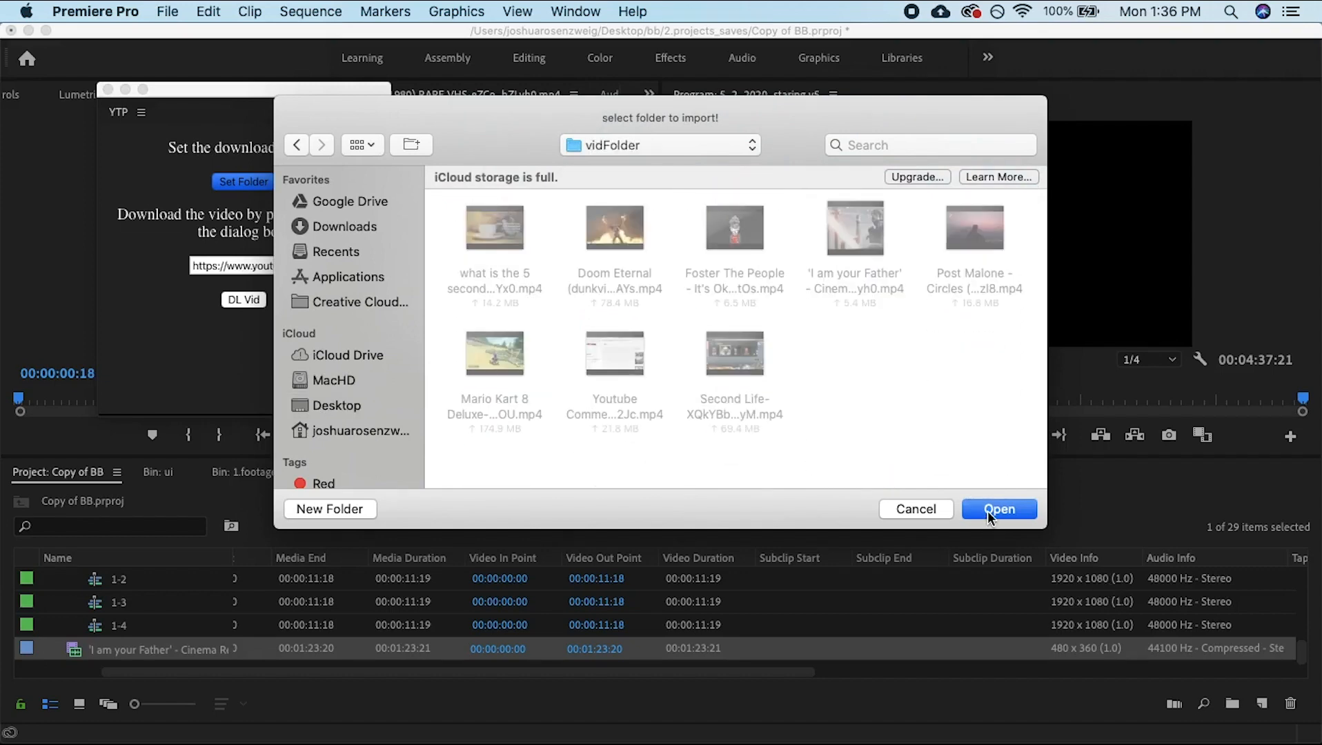
{"action": "left_click", "coordinate": [988, 512]}
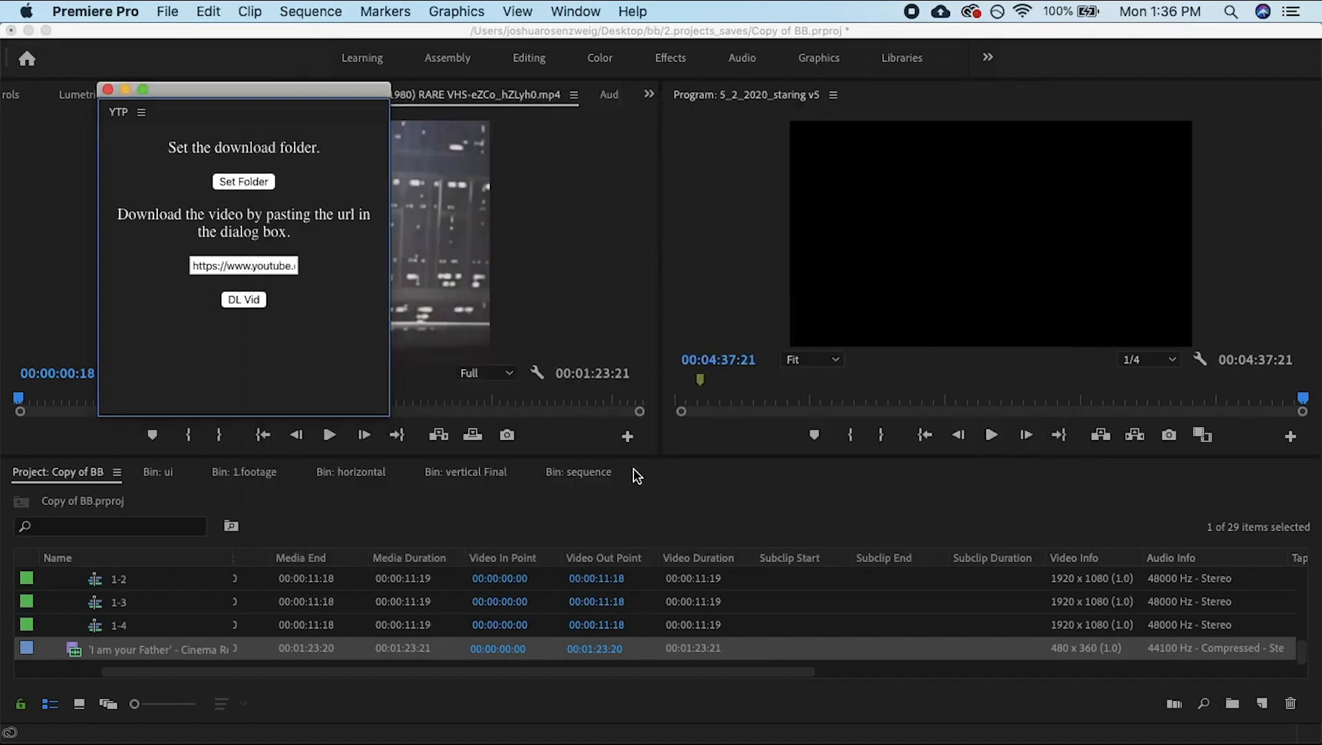
{"action": "left_click", "coordinate": [238, 301]}
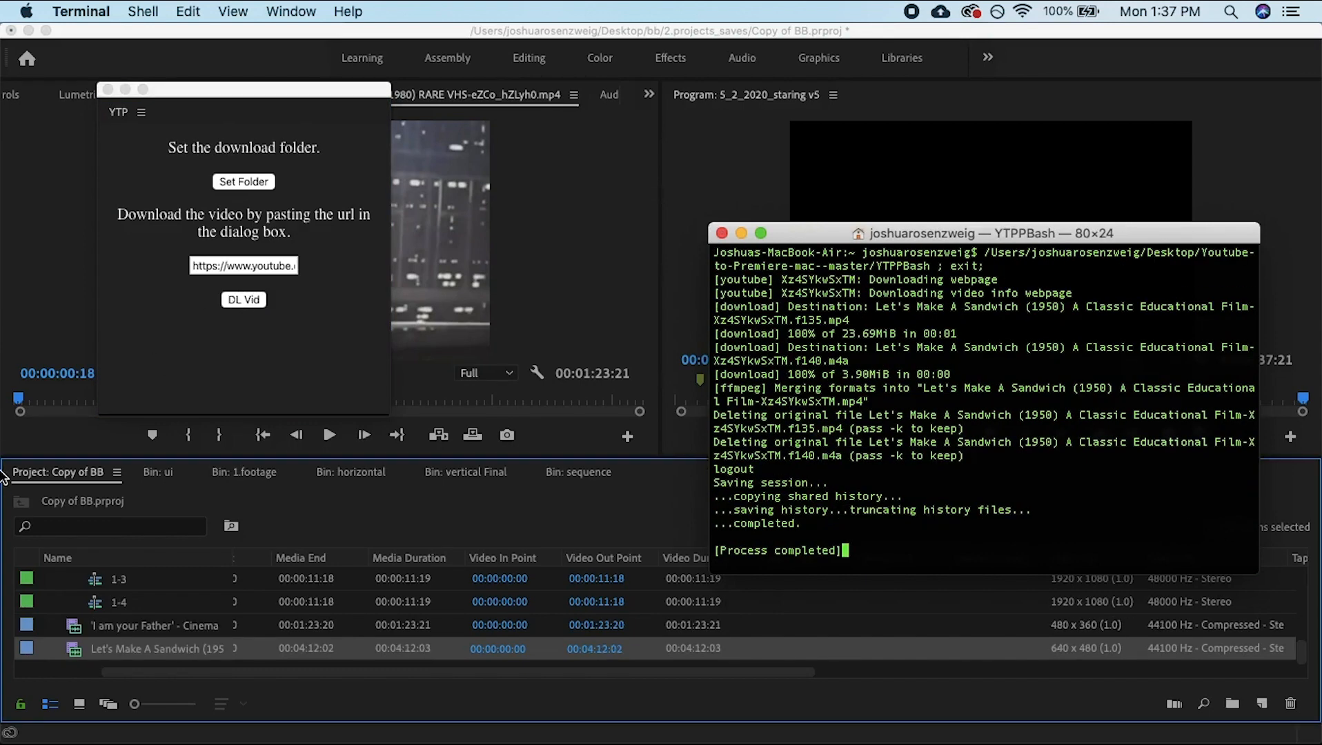
Step: Preview the imported Let's Make A Sandwich clip in the Source monitor and dock the YTP panel beside the project bins
{"action": "double_click", "coordinate": [83, 654]}
{"action": "left_click_drag", "start_coordinate": [254, 89], "coordinate": [943, 144]}
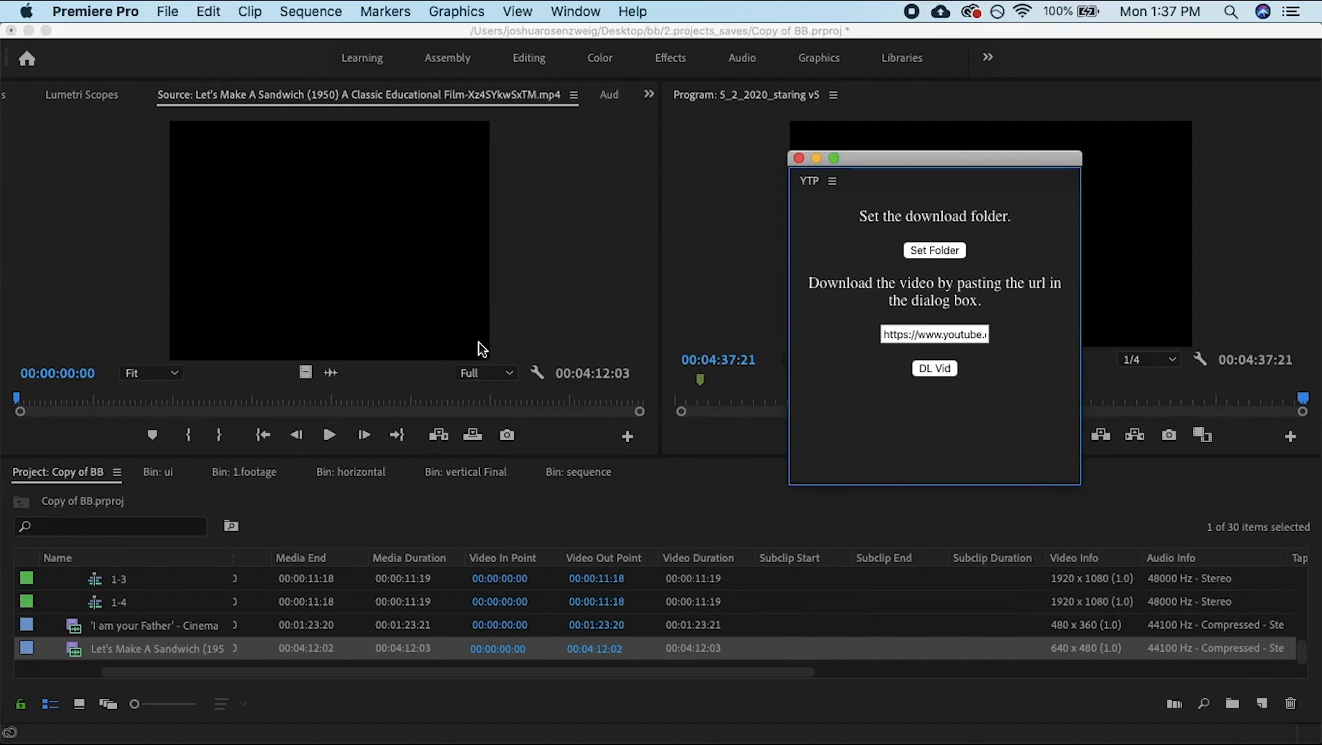
{"action": "left_click", "coordinate": [343, 435]}
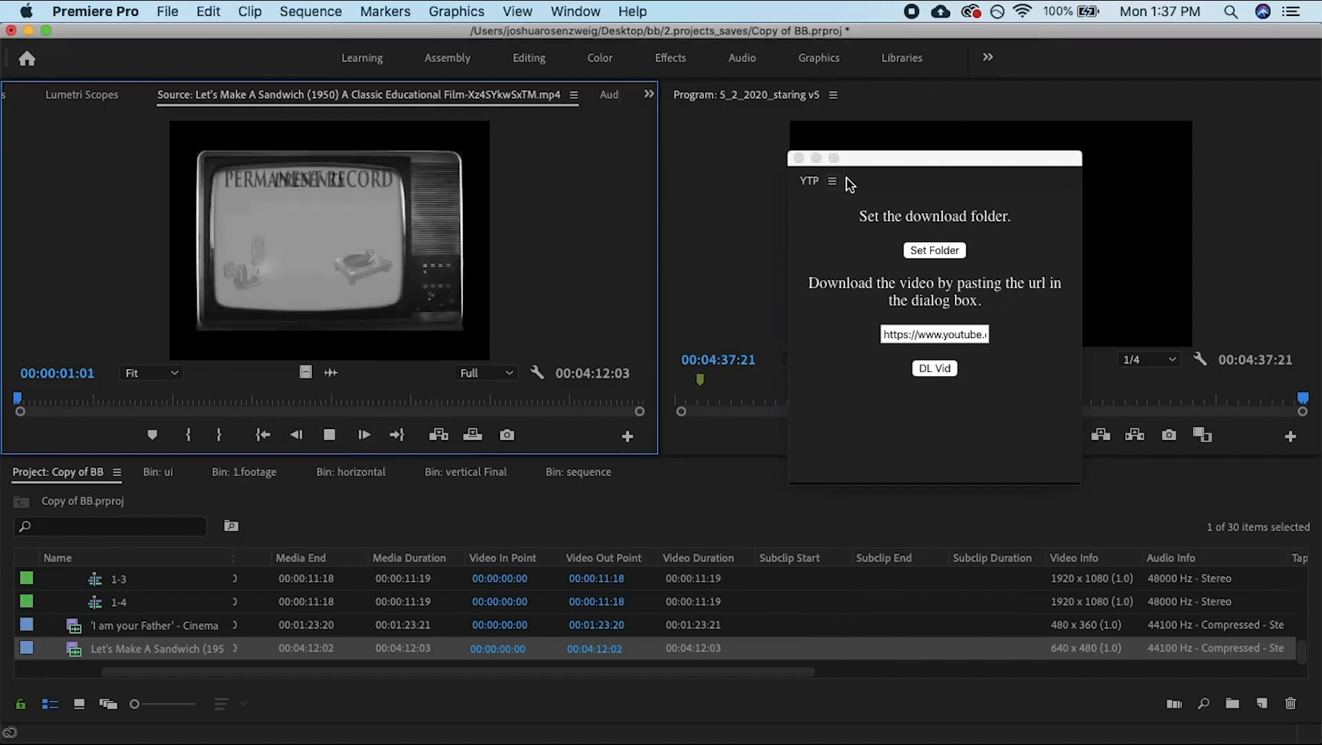
{"action": "key", "text": "space"}
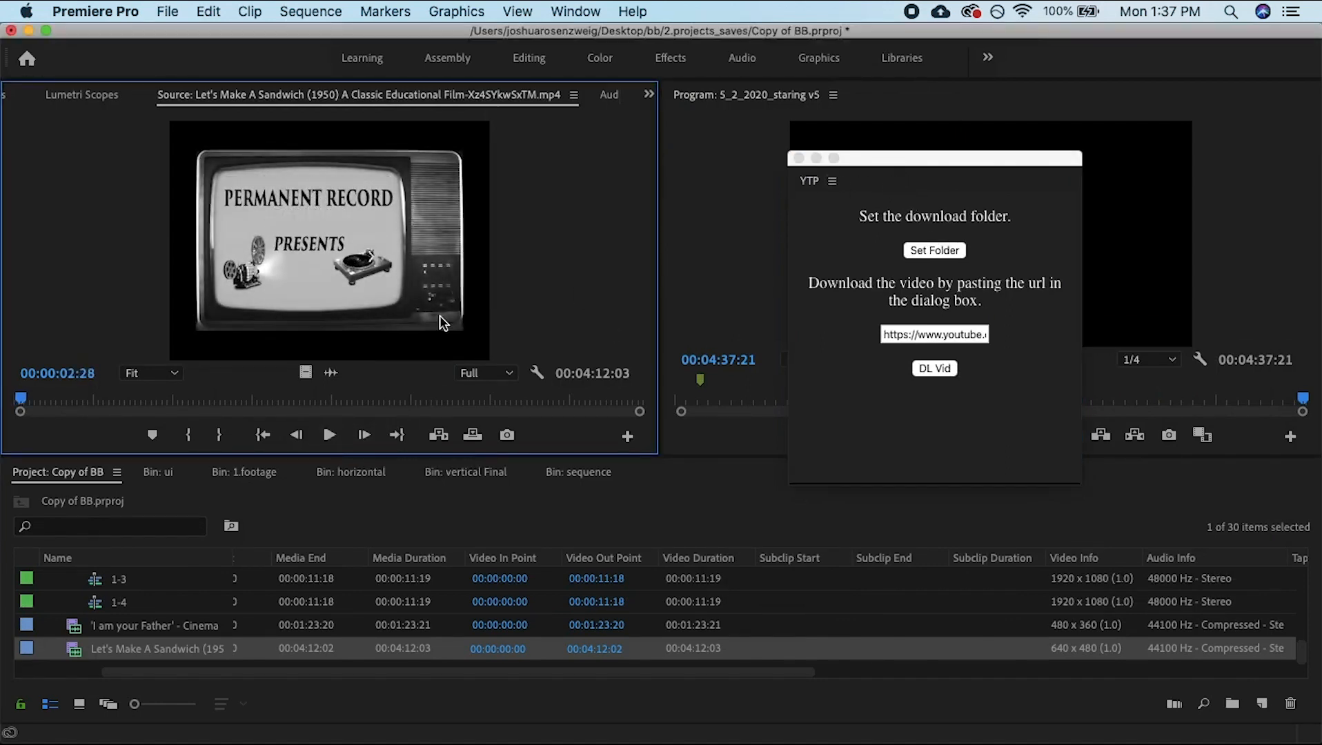
{"action": "left_click_drag", "start_coordinate": [809, 181], "coordinate": [718, 469]}
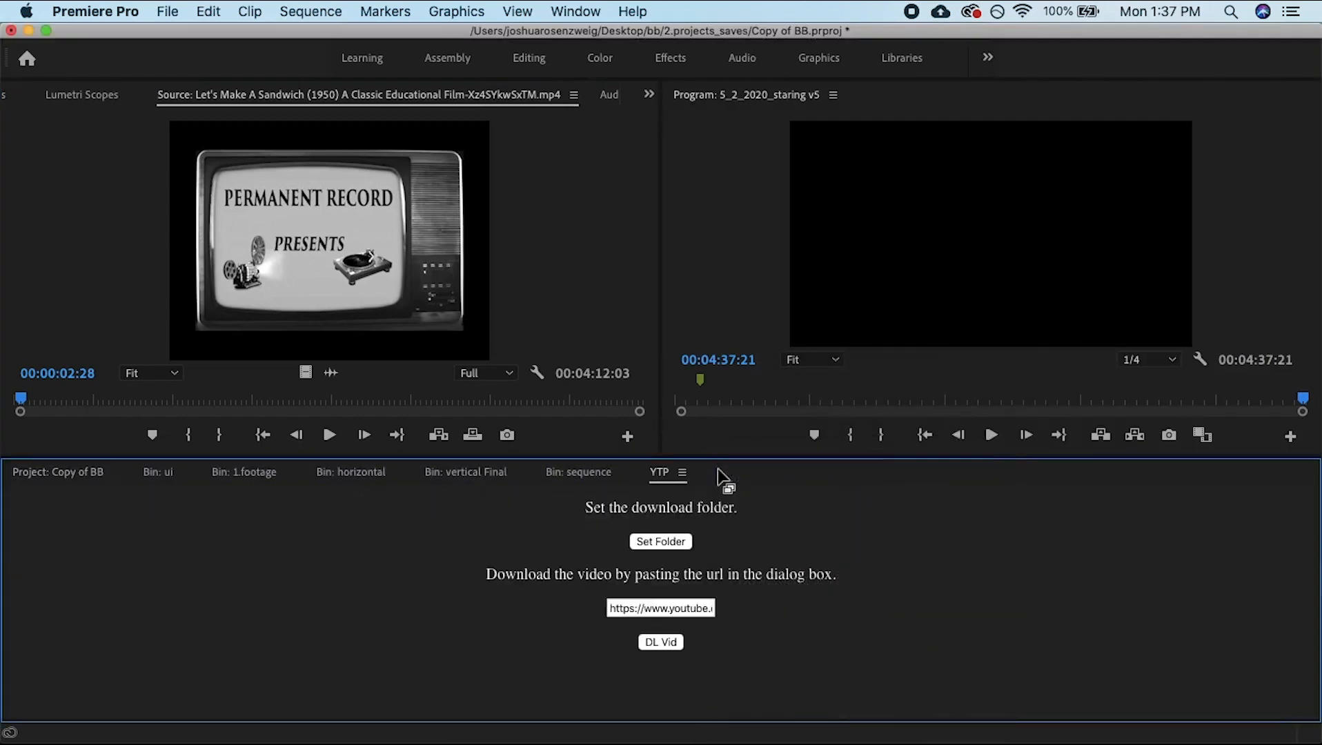